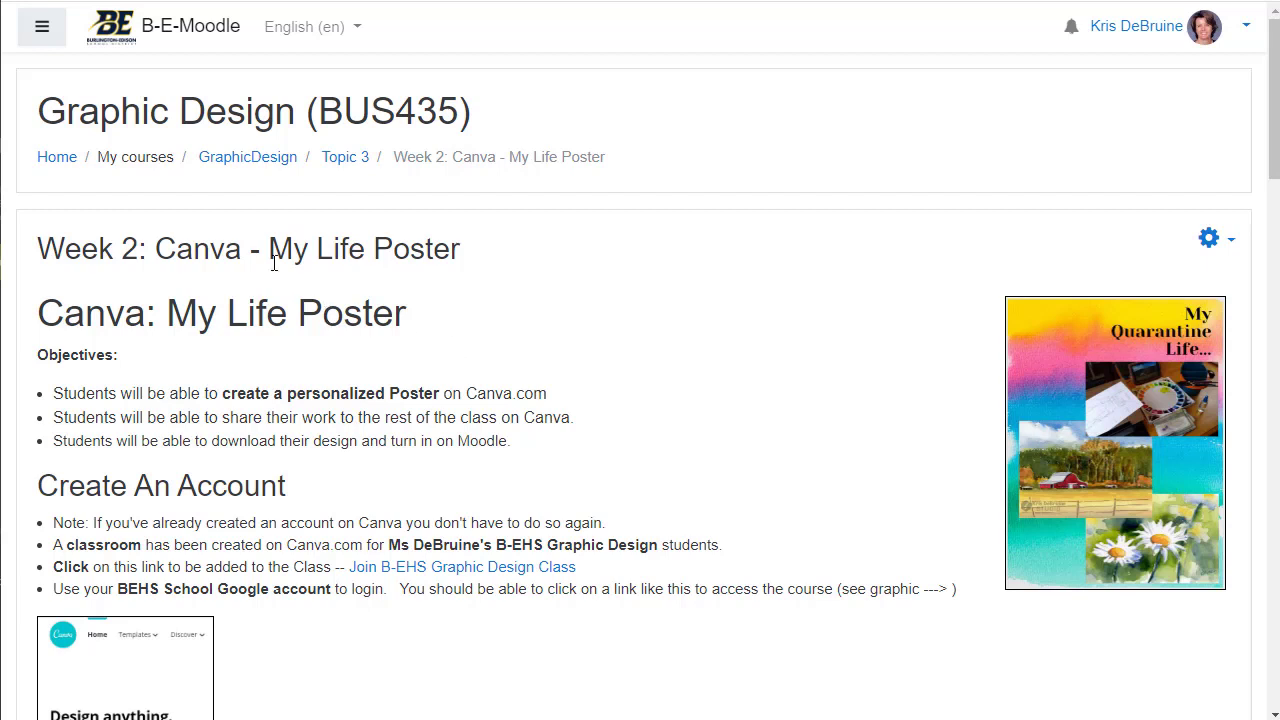
Step: Highlight the My Life Poster title, the three objectives and the Create An Account heading
drag(268, 248, 461, 249)
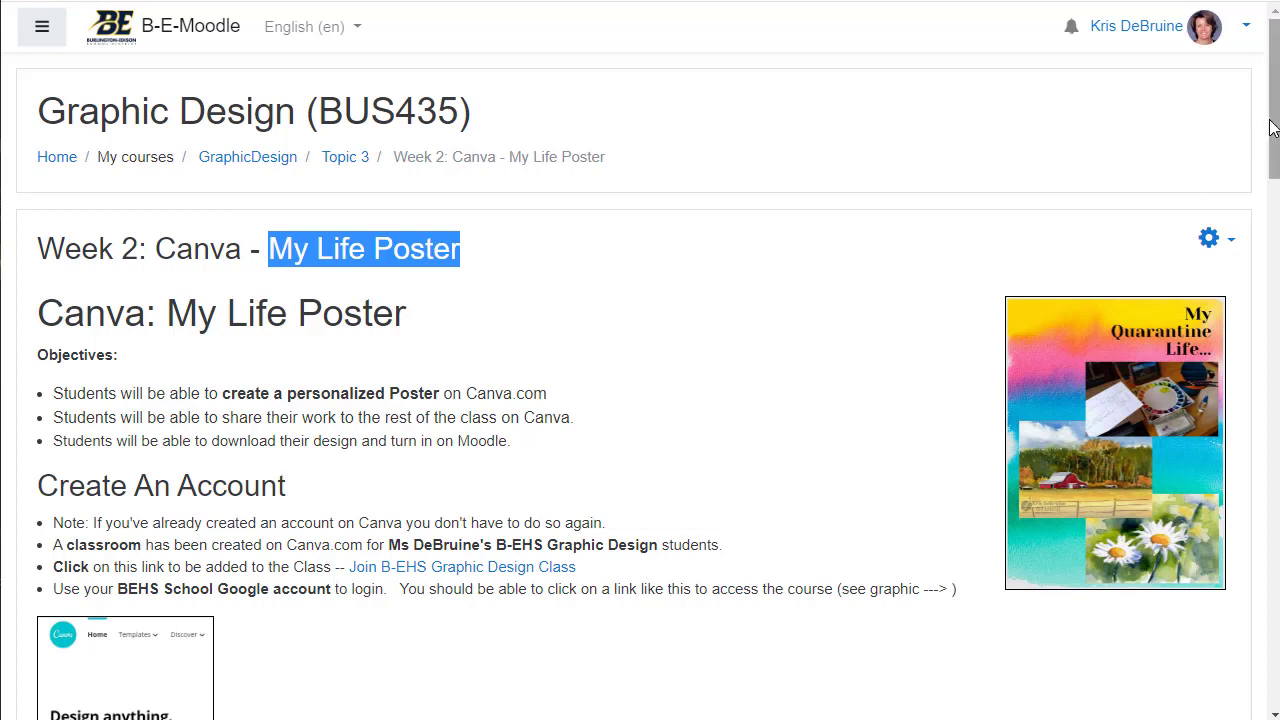
drag(1276, 118, 1276, 124)
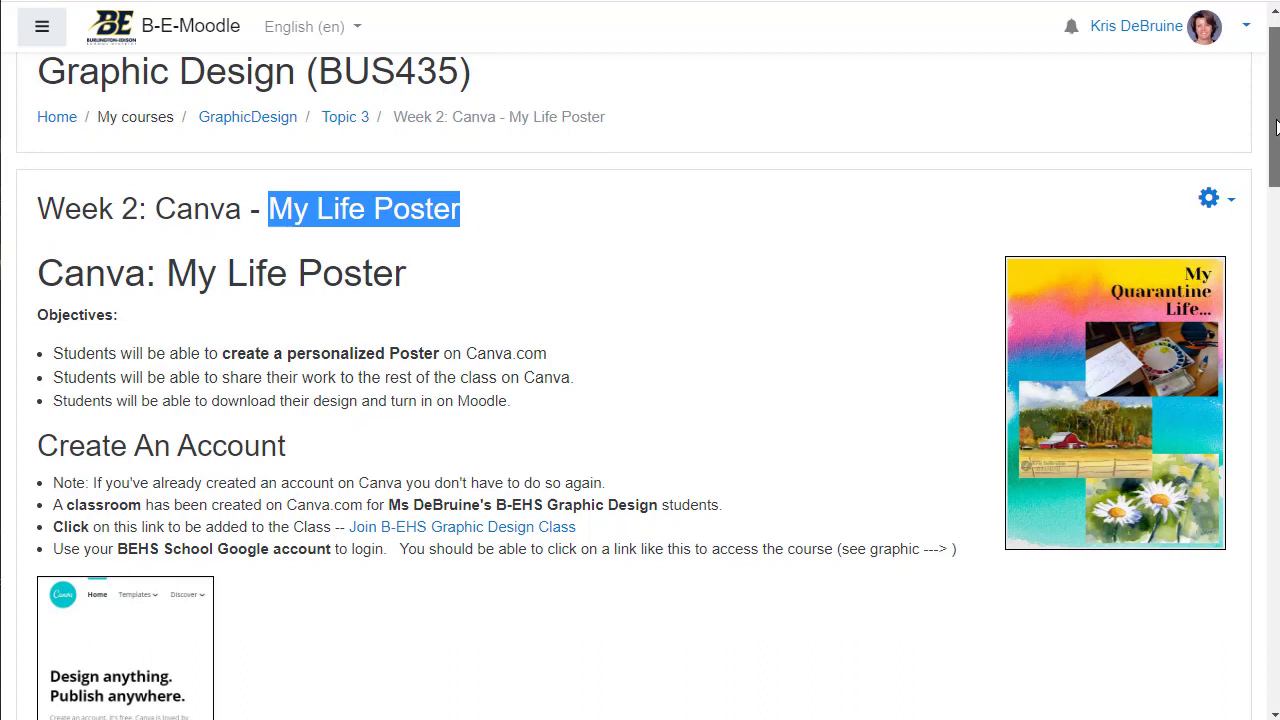
drag(1276, 124, 1276, 162)
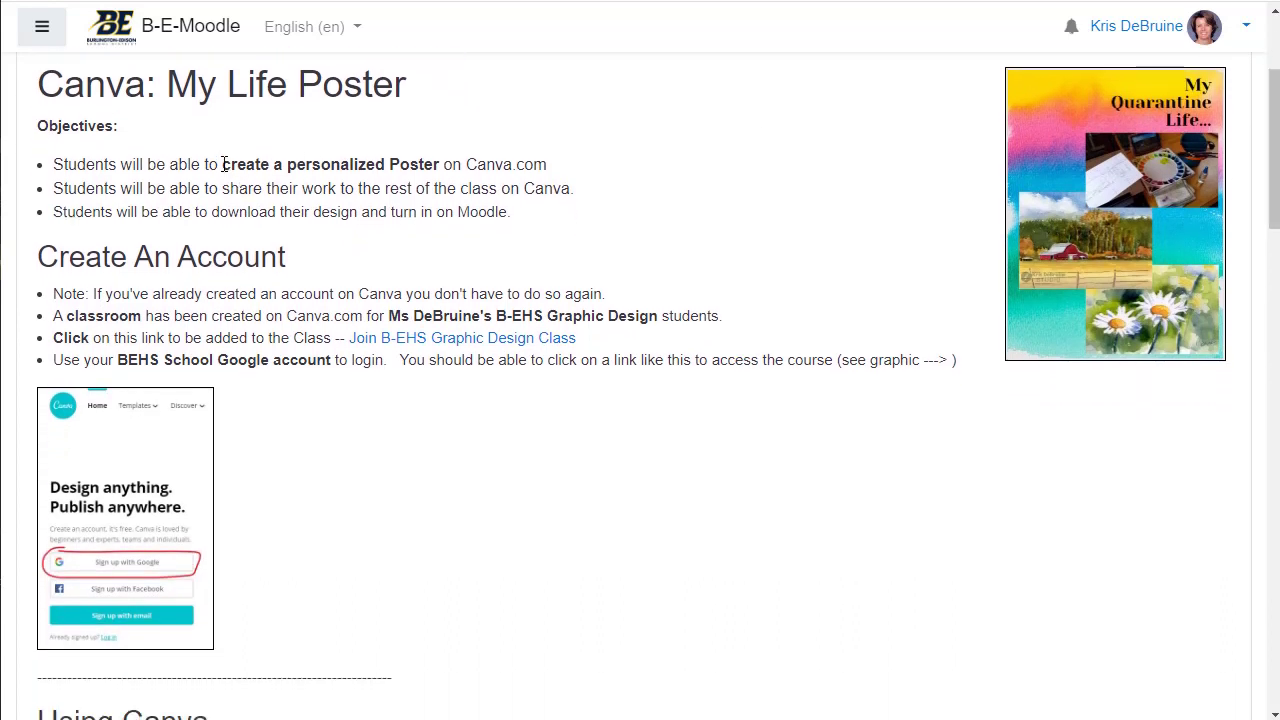
drag(222, 164, 438, 164)
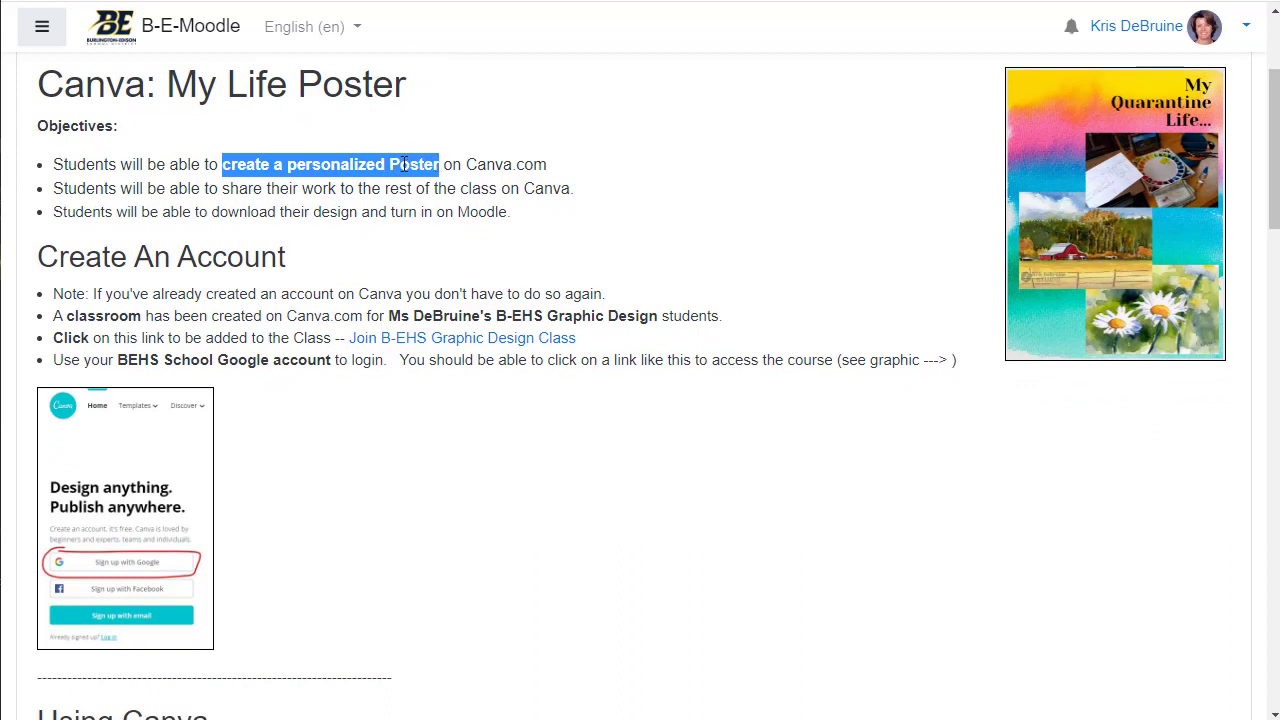
drag(178, 188, 460, 189)
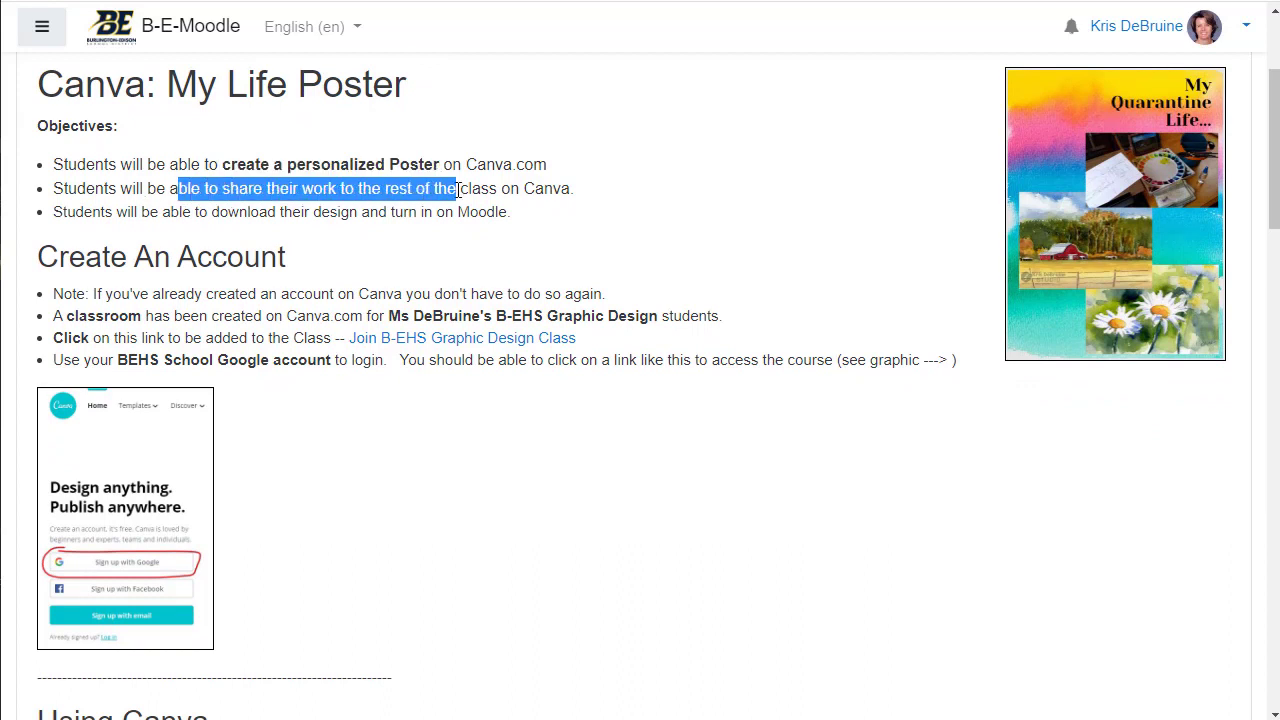
drag(198, 212, 443, 211)
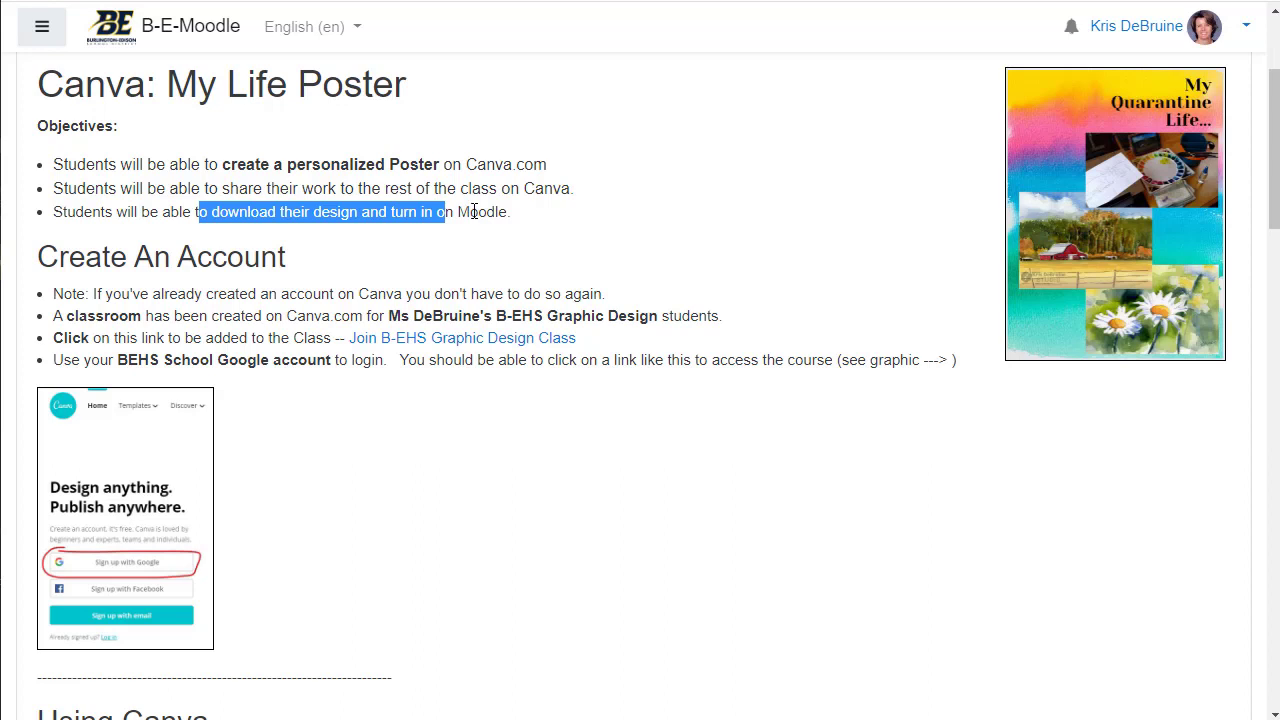
click(499, 215)
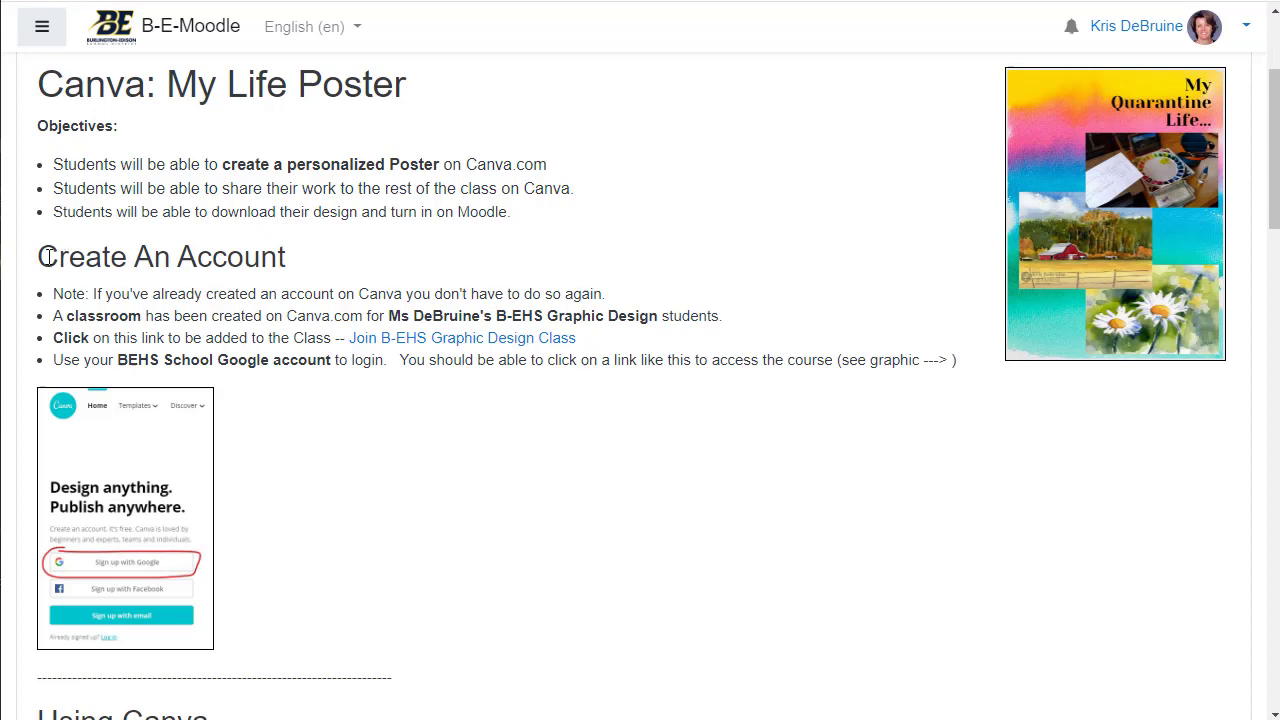
drag(40, 257, 310, 260)
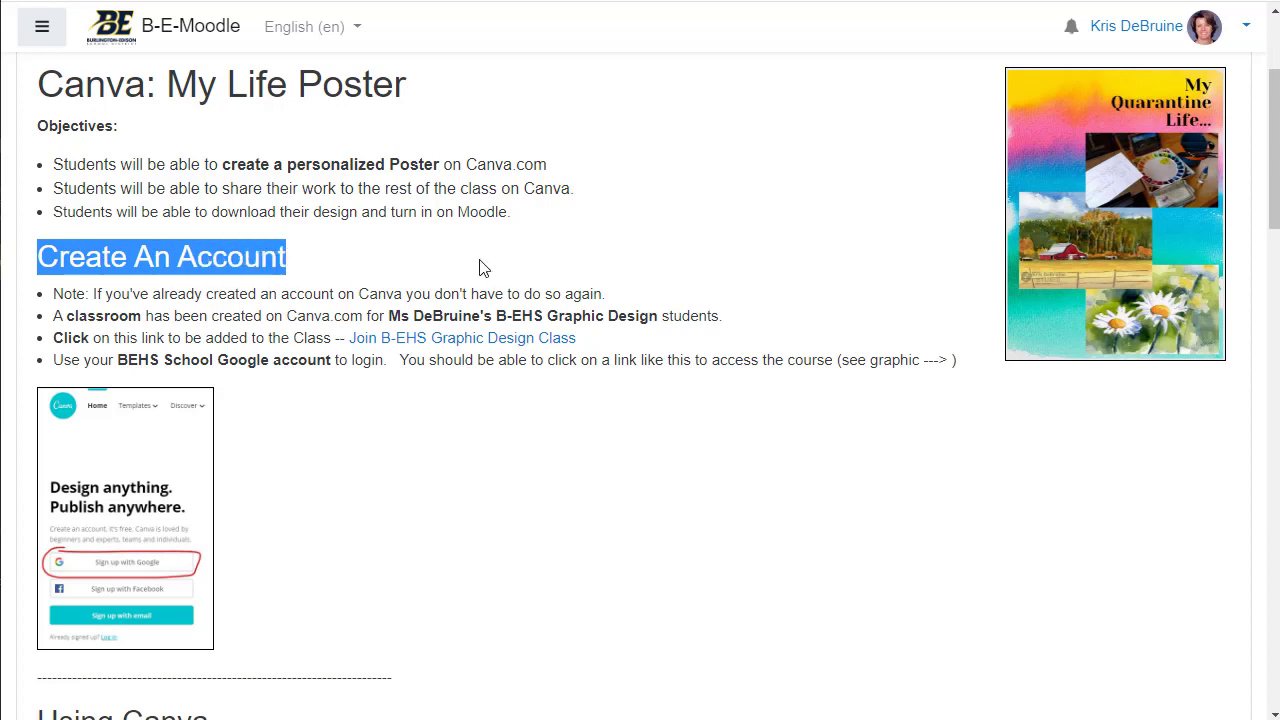
click(301, 266)
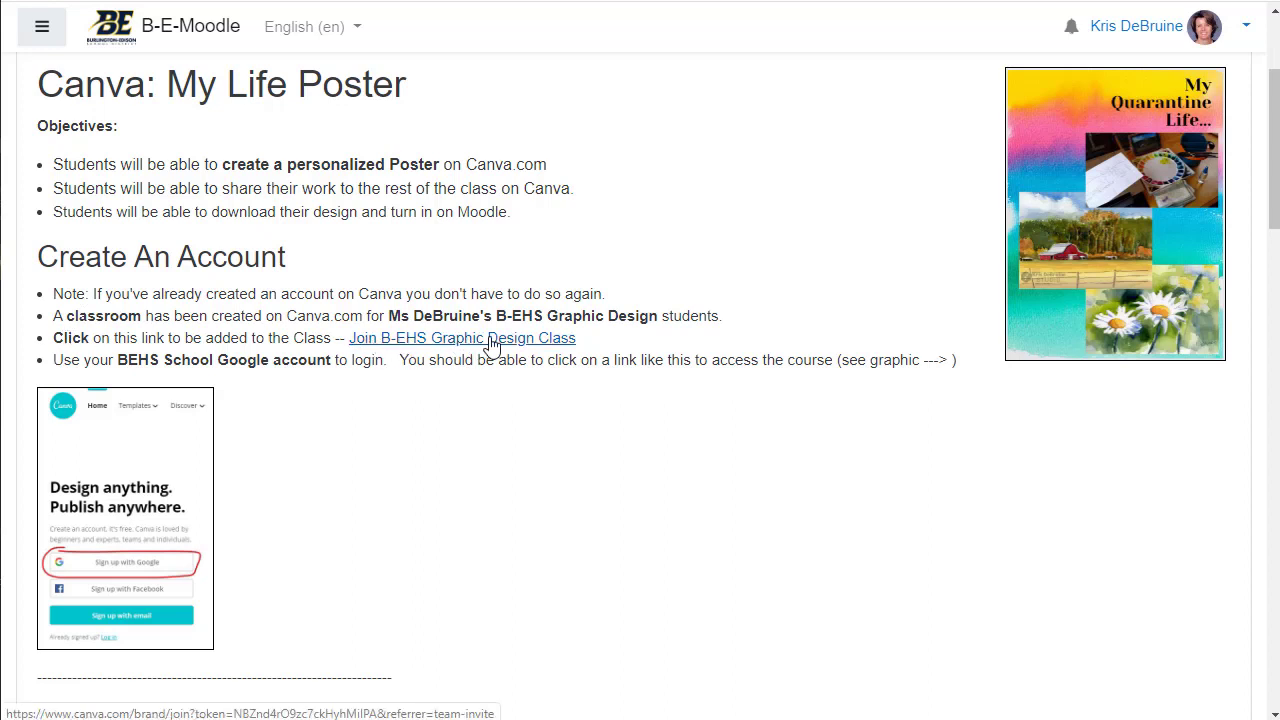
Step: Join the B-EHS Graphic Design class and start a blank Poster design from a 'poster' search
click(491, 340)
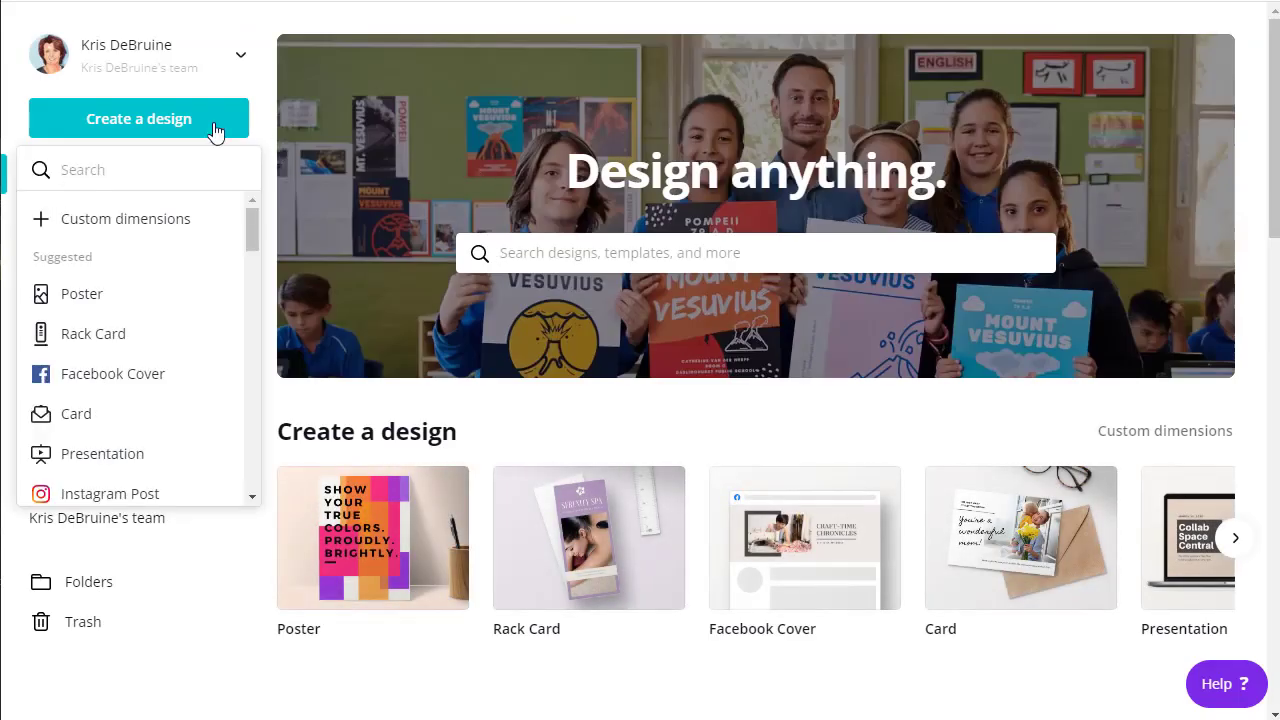
click(145, 122)
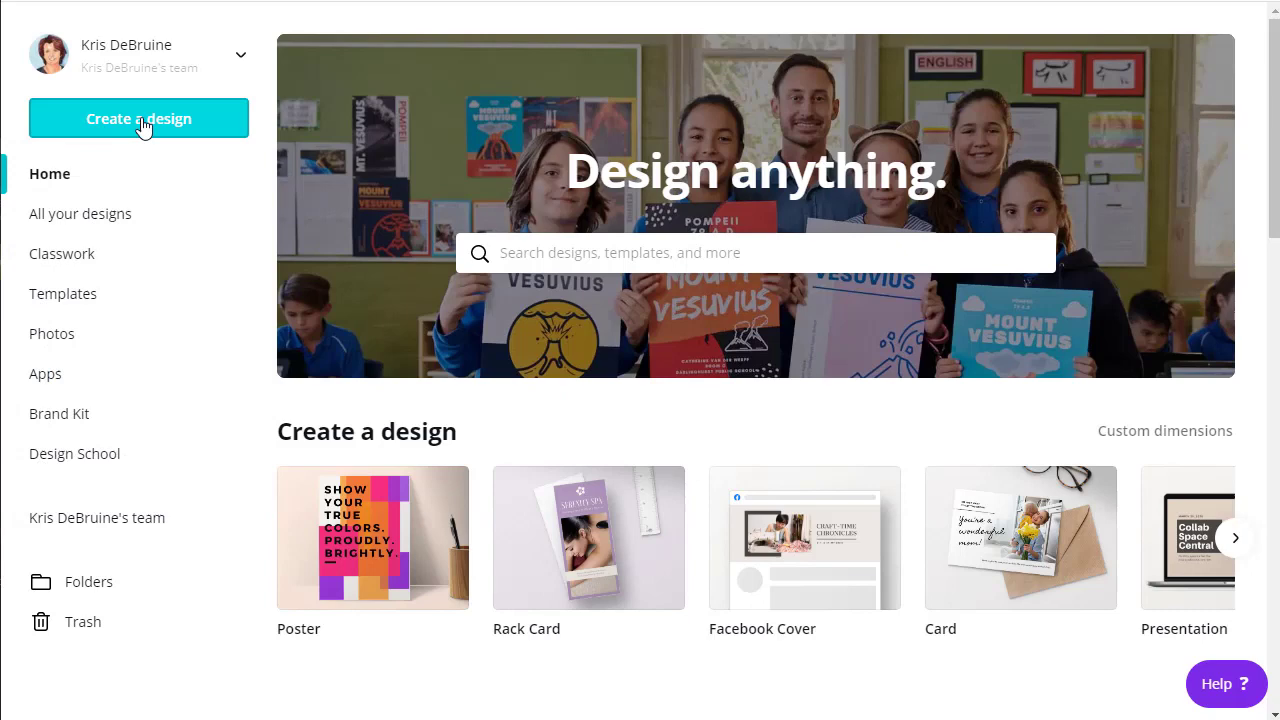
click(138, 124)
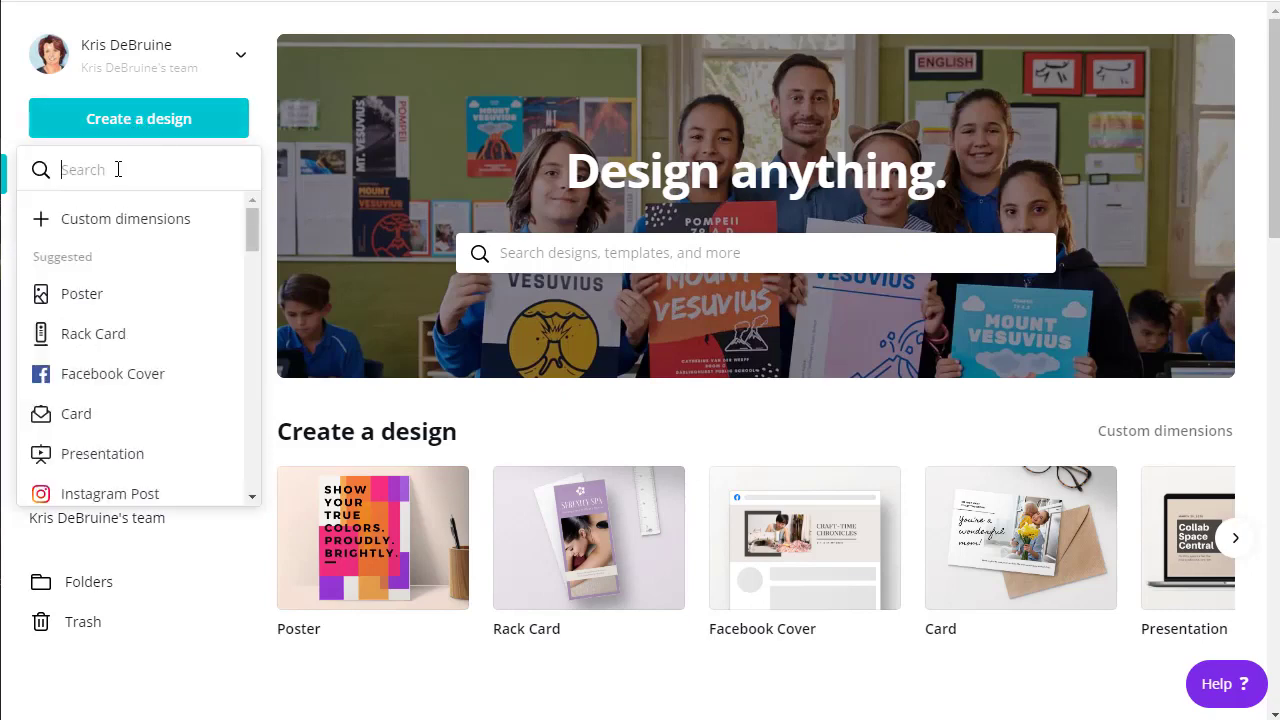
text(poster)
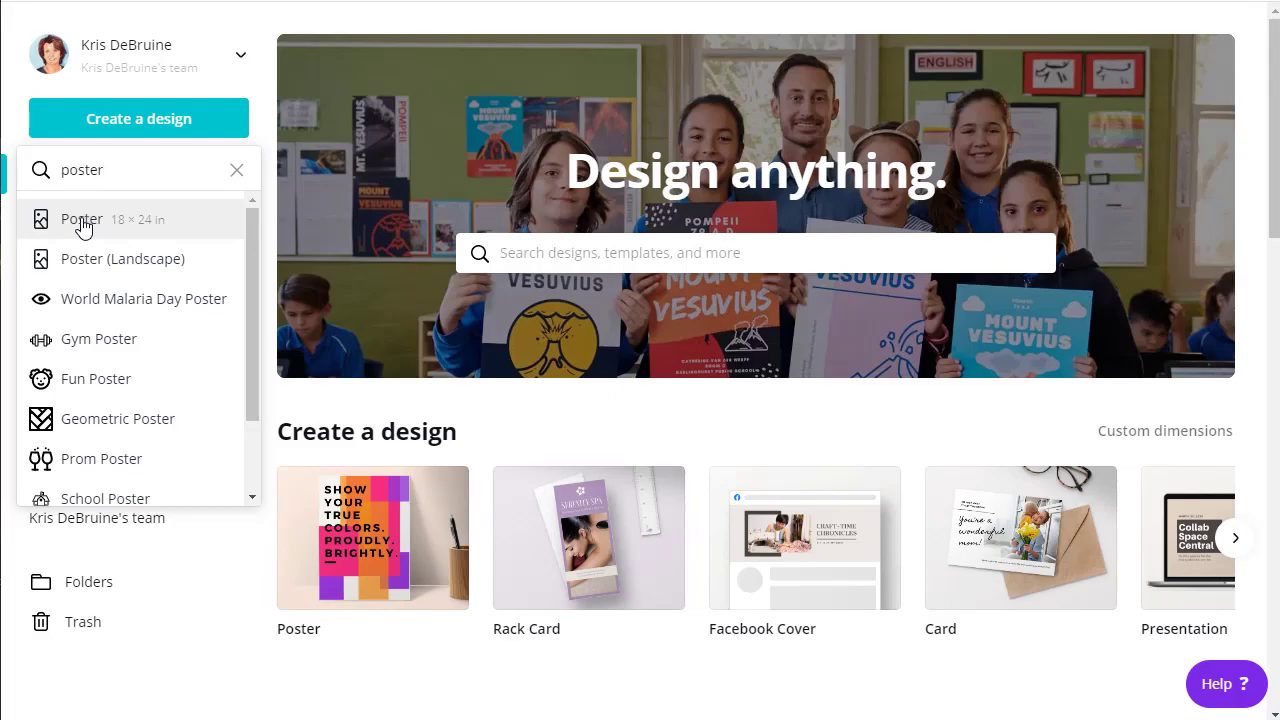
click(82, 222)
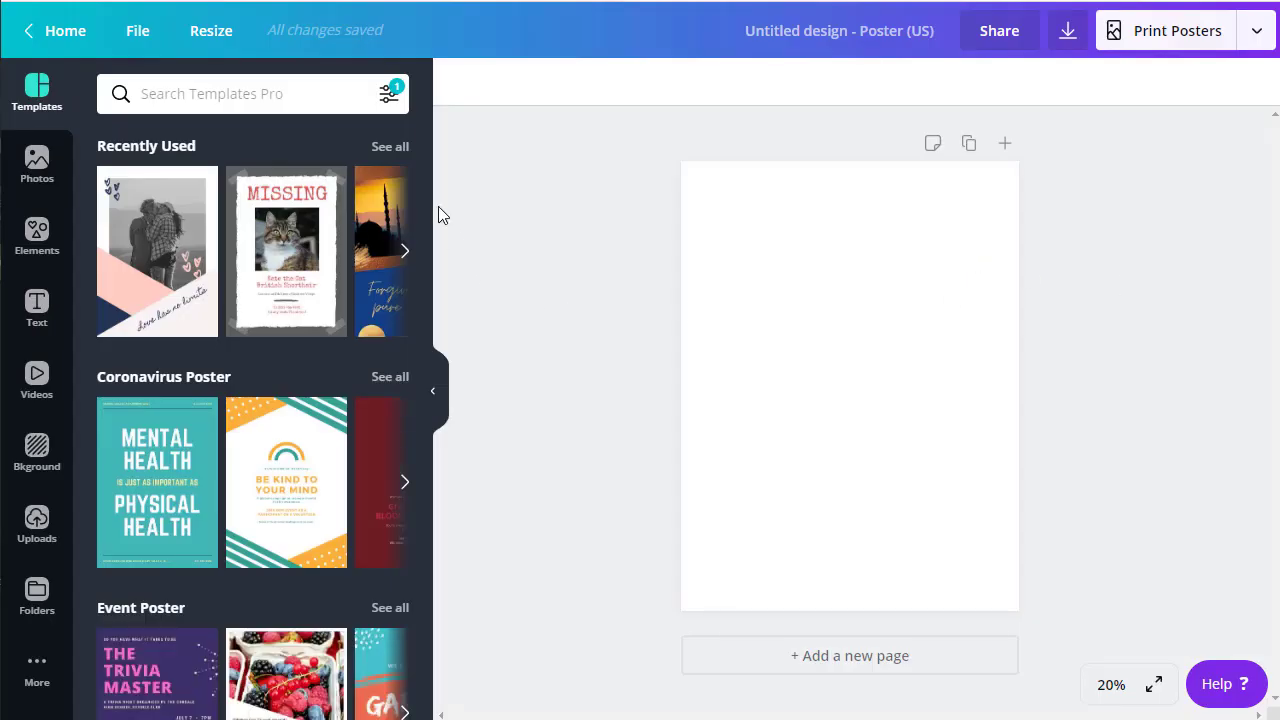
Step: Scroll through the poster templates listed beside the new blank design
scroll(331, 251, down, 8)
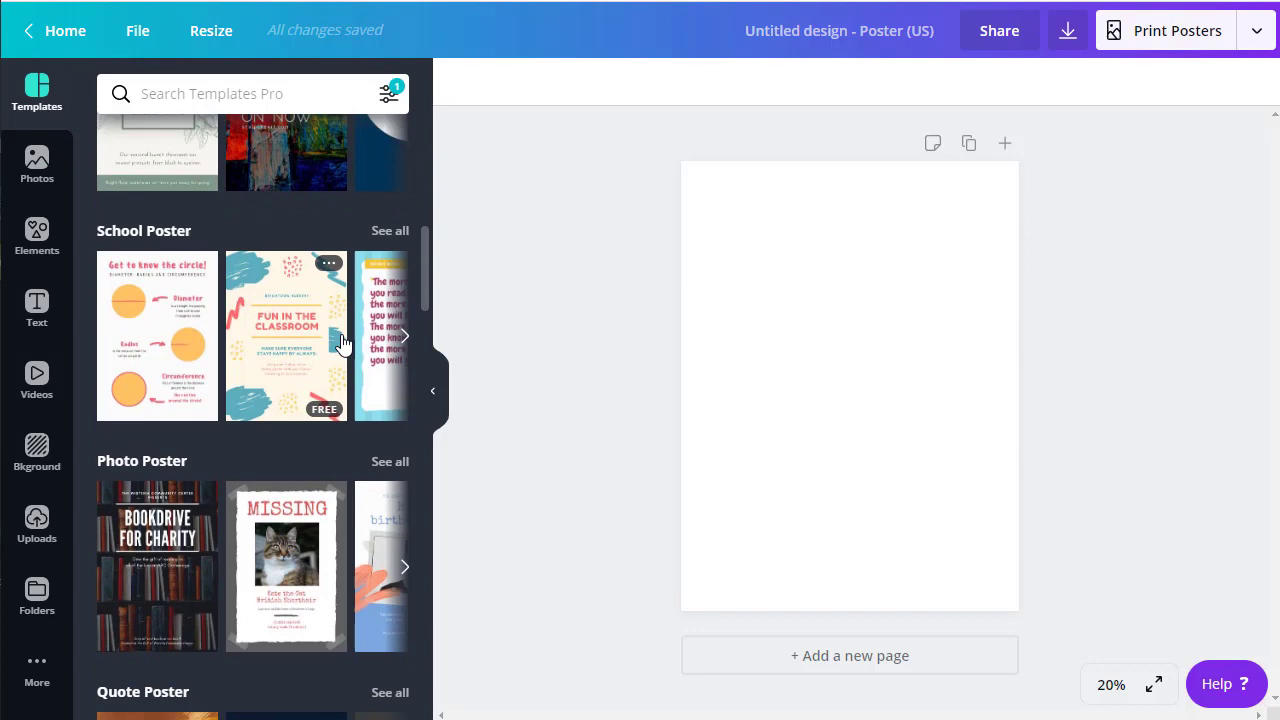
scroll(341, 350, down, 10)
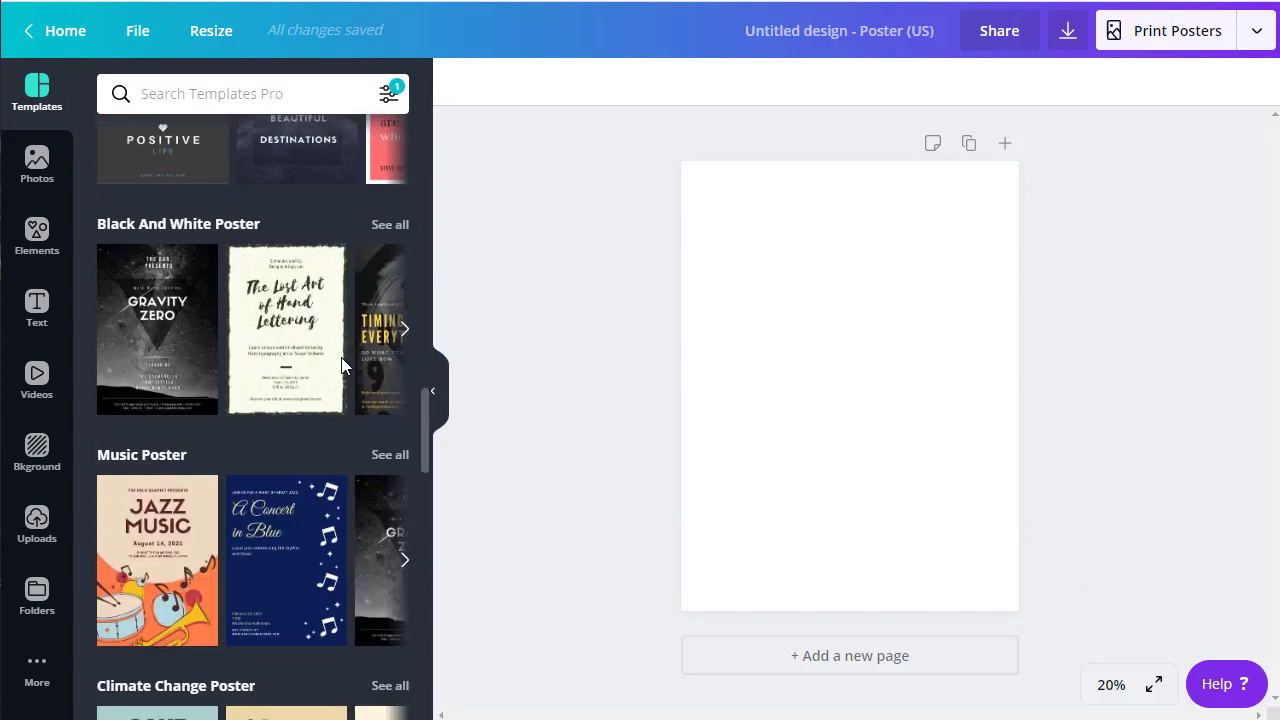
scroll(341, 365, down, 10)
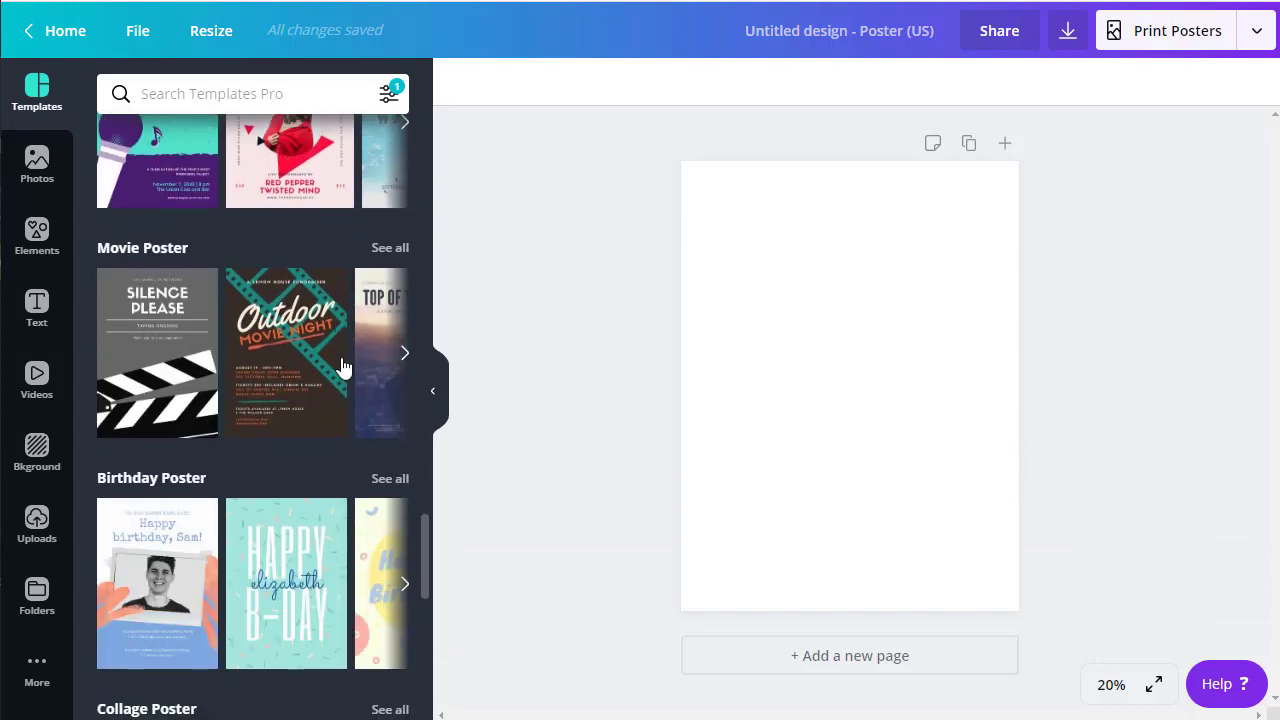
scroll(341, 366, down, 10)
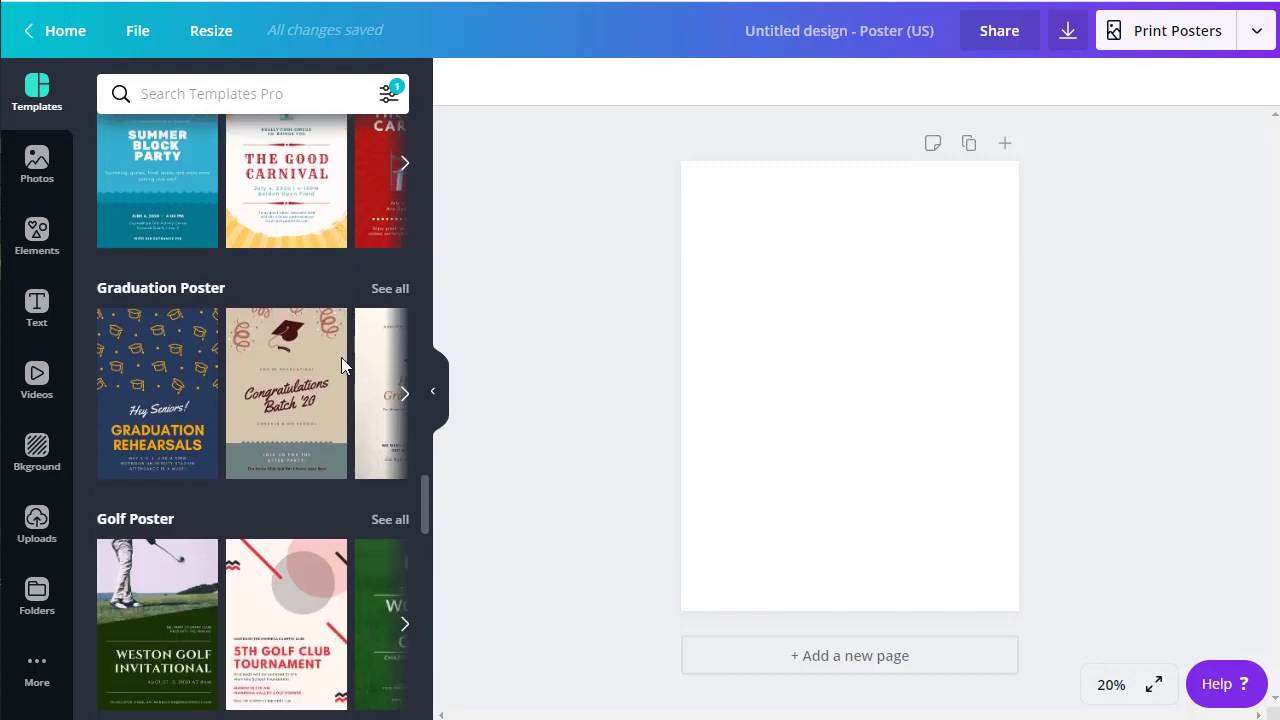
scroll(341, 365, down, 10)
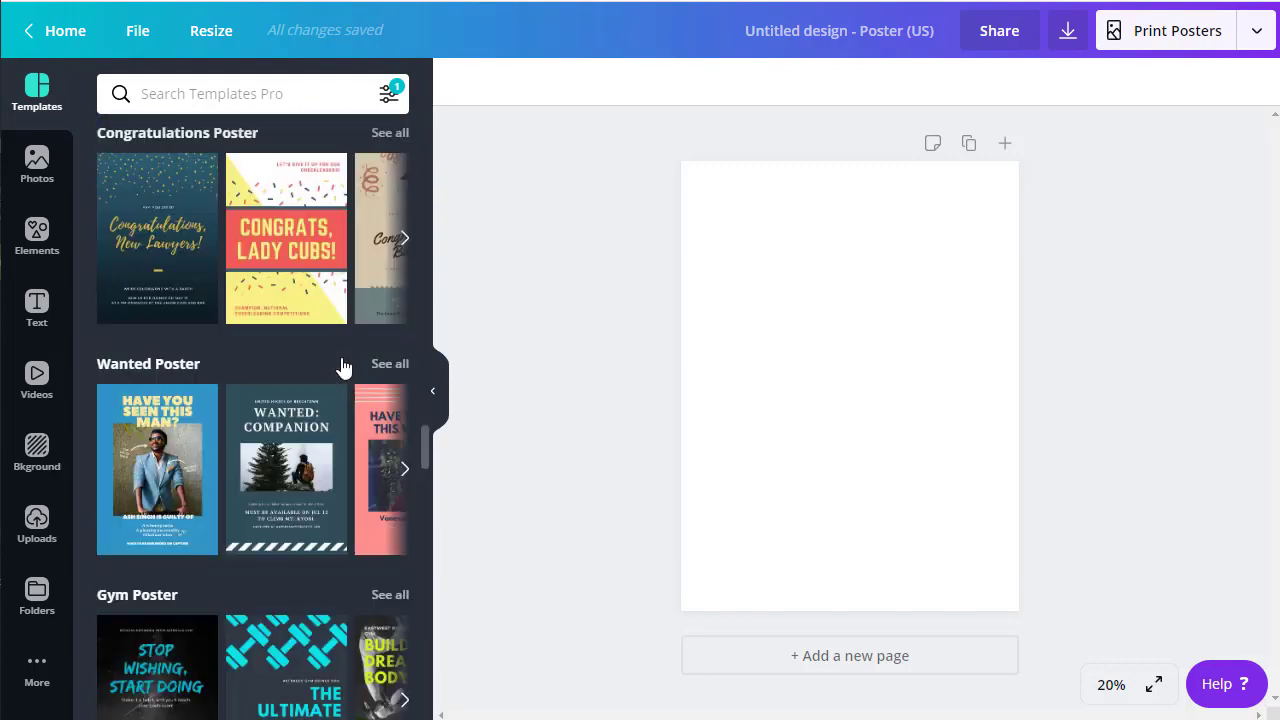
scroll(341, 365, up, 20)
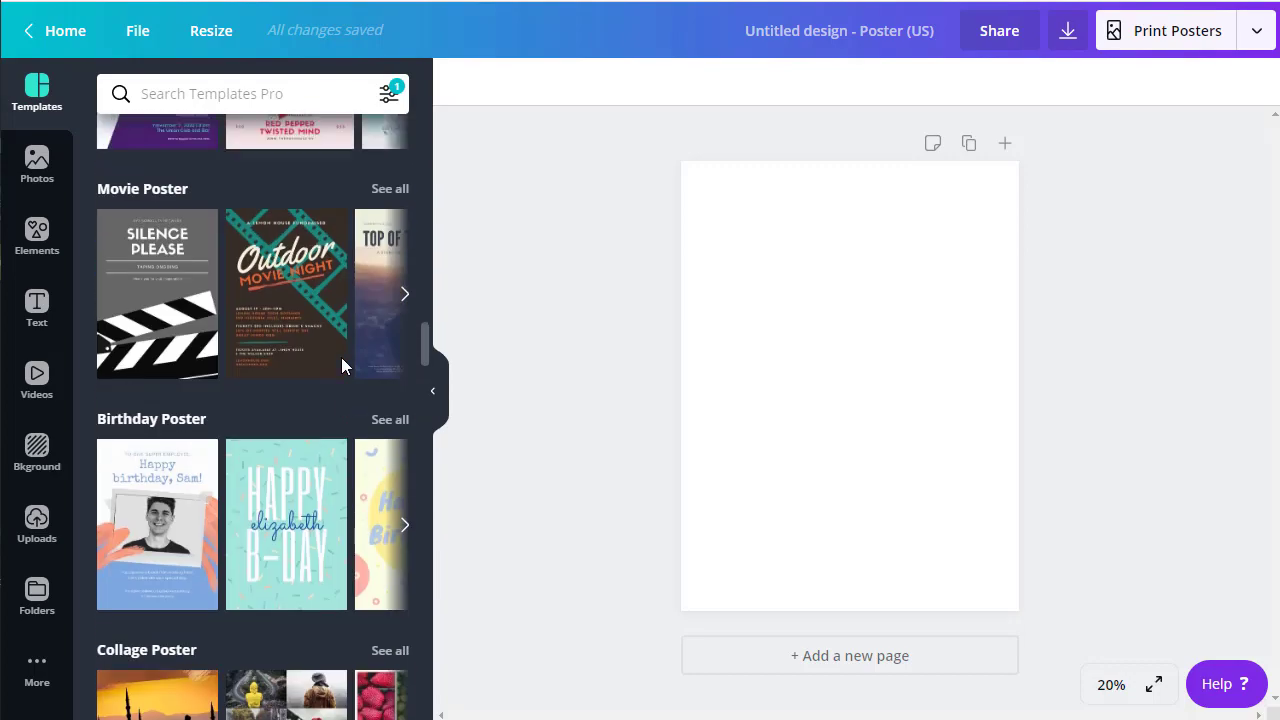
scroll(341, 365, up, 20)
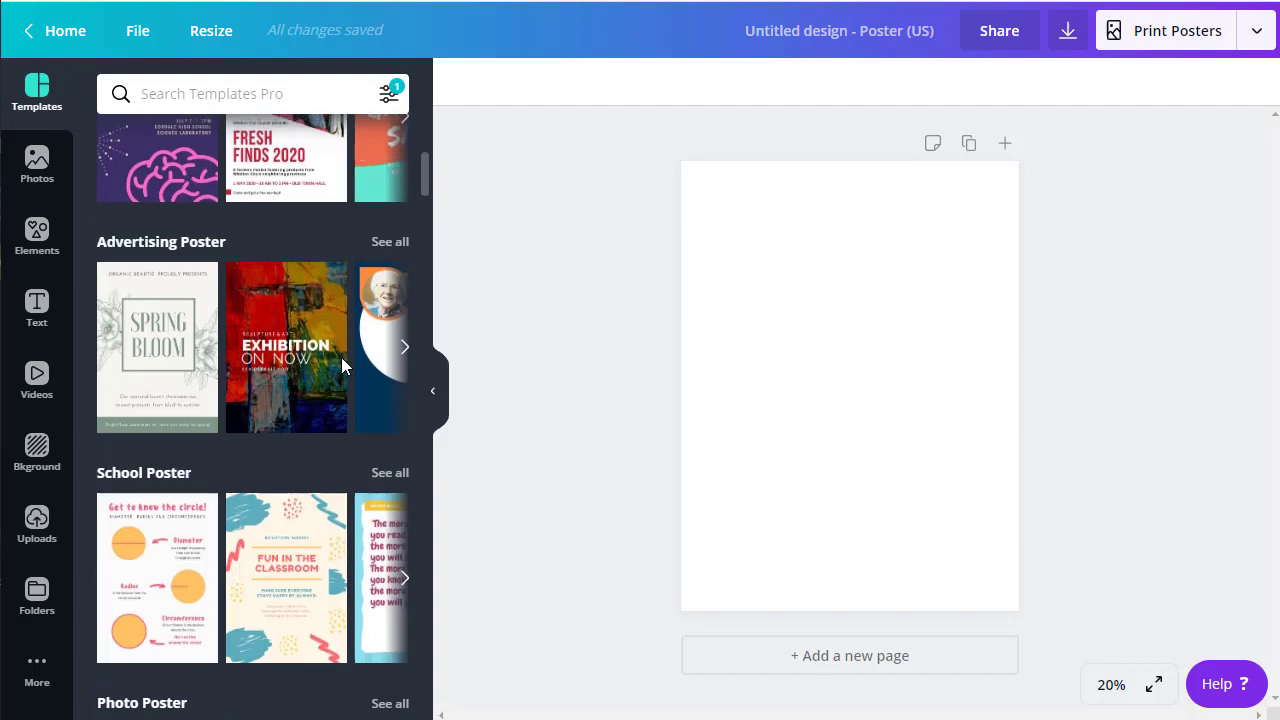
scroll(341, 365, up, 1)
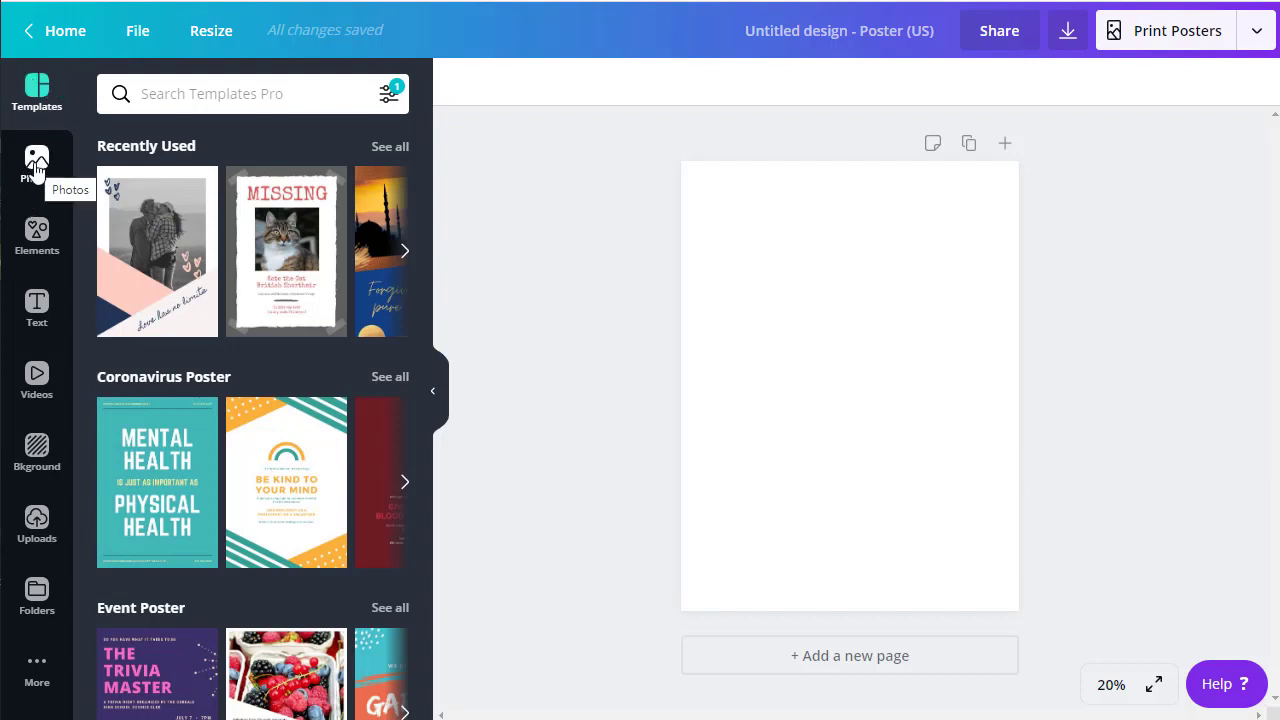
Step: Search Photos for 'watercolor background' and add the rainbow watercolor image to the poster
click(37, 162)
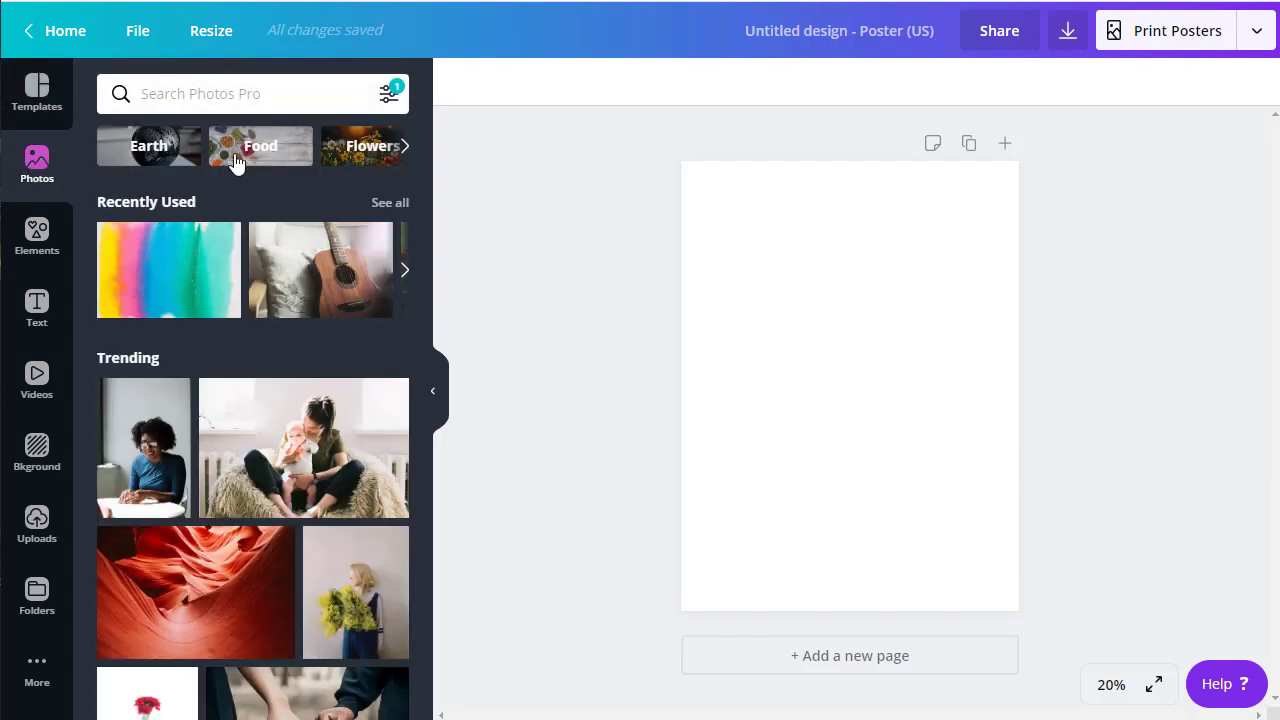
click(192, 95)
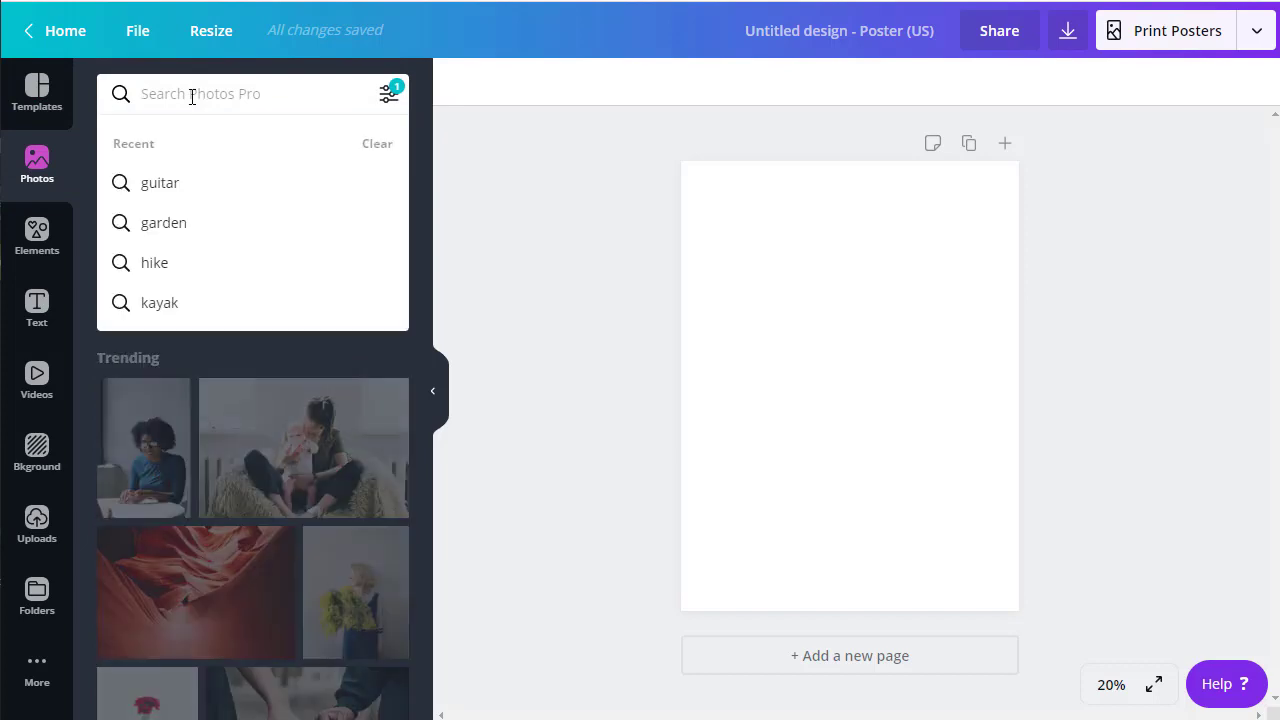
text(watercolor)
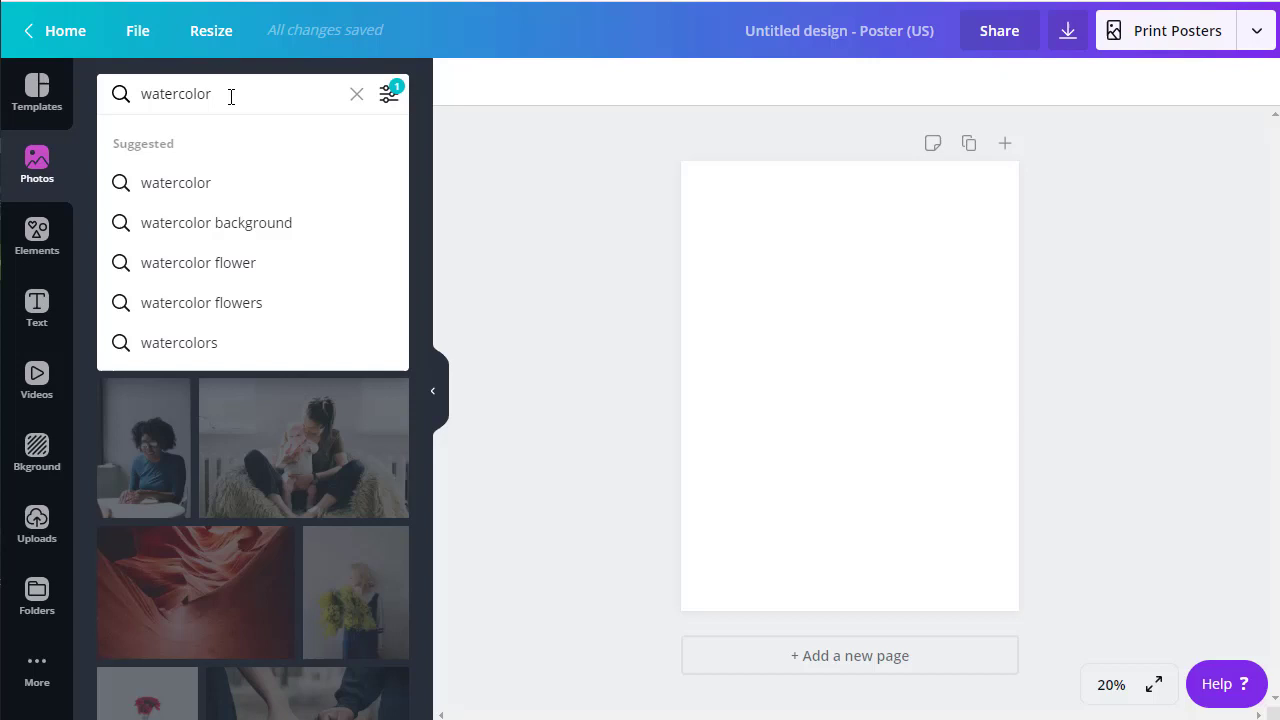
click(178, 225)
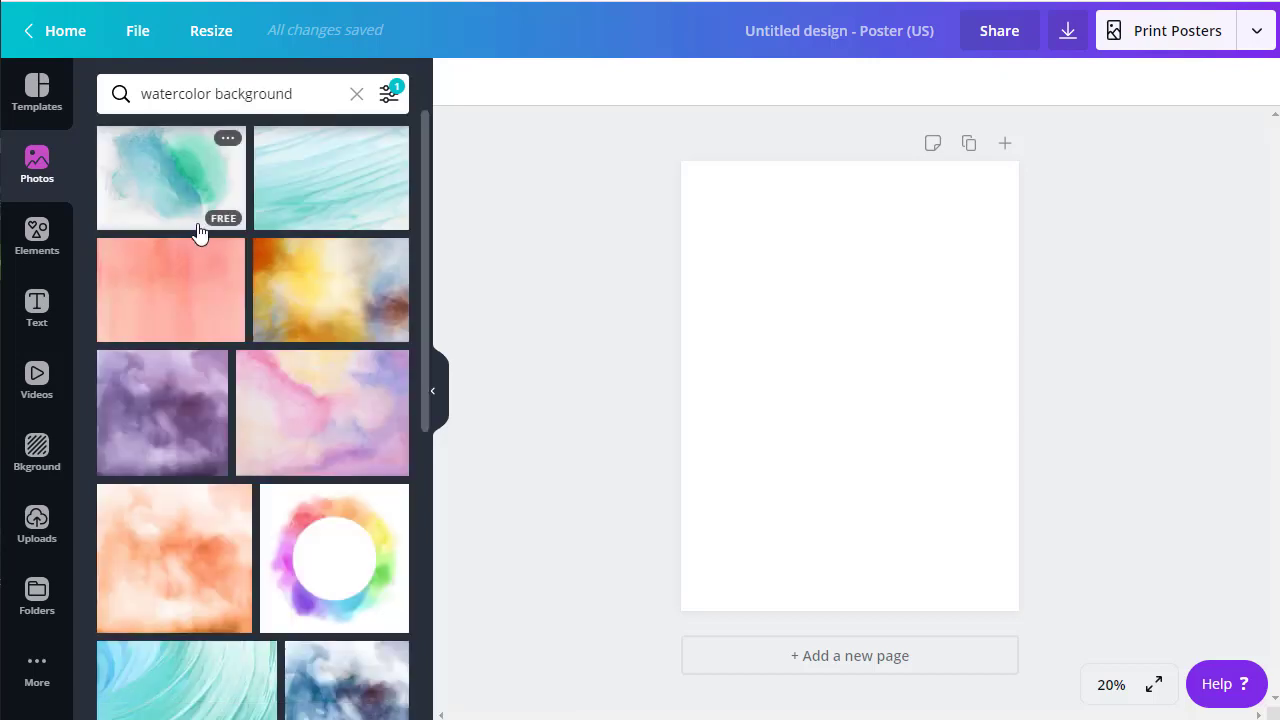
scroll(299, 315, down, 10)
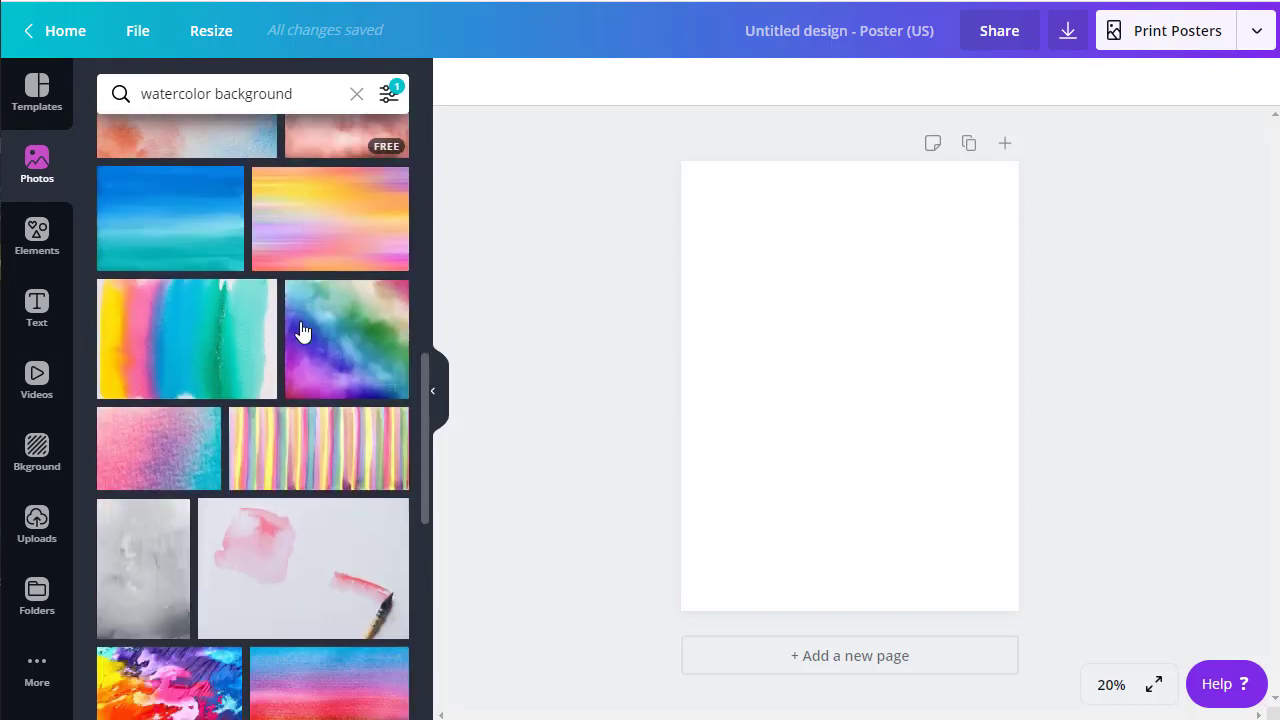
scroll(303, 332, up, 1)
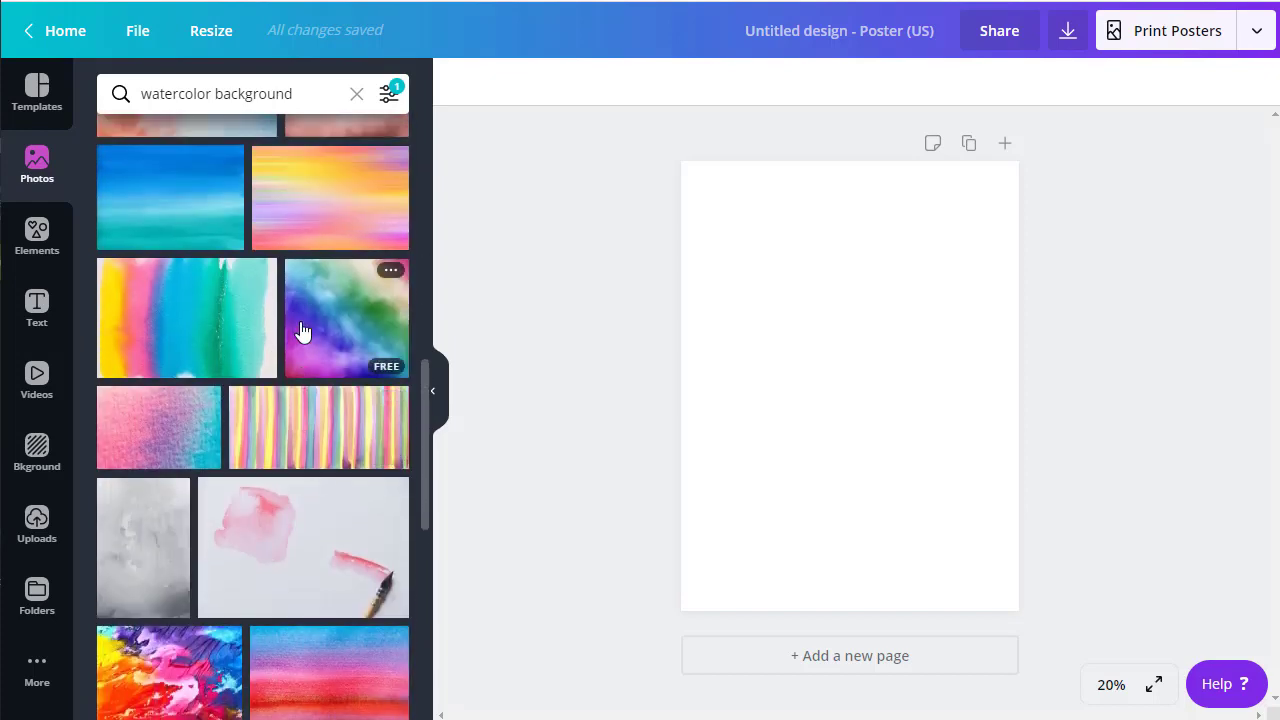
scroll(303, 332, down, 3)
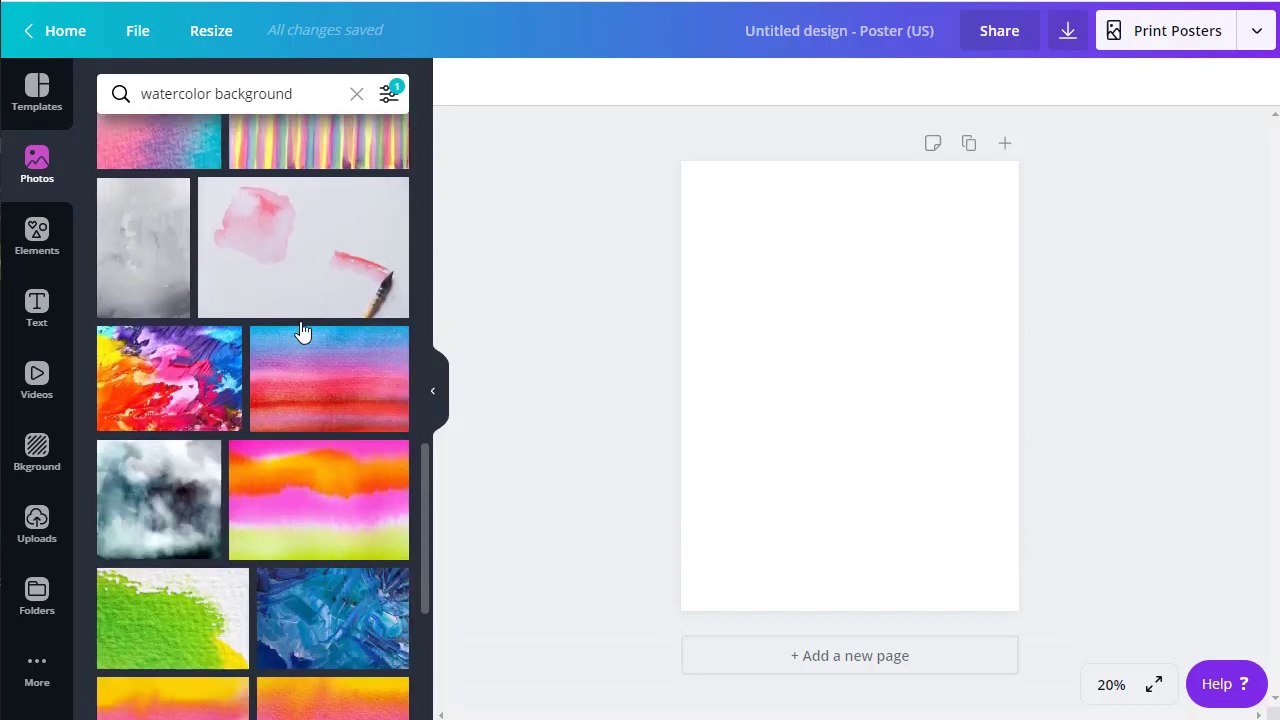
scroll(303, 330, down, 2)
scroll(300, 330, up, 4)
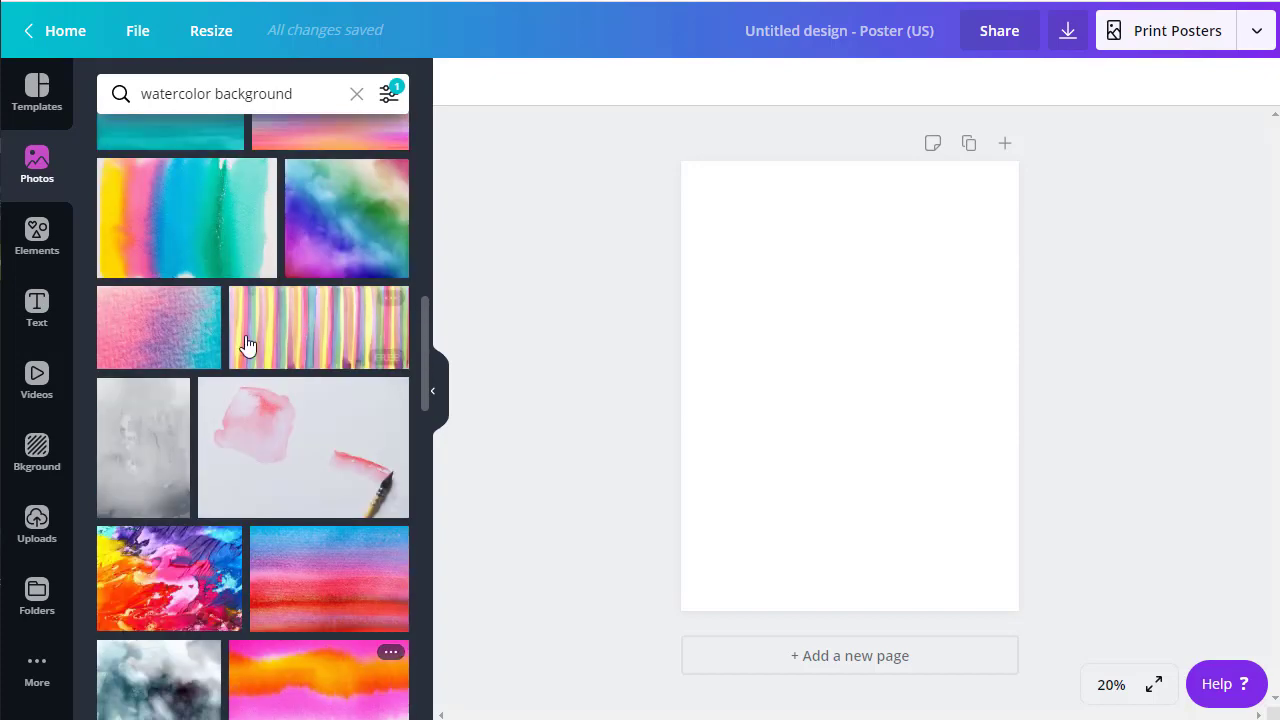
click(220, 248)
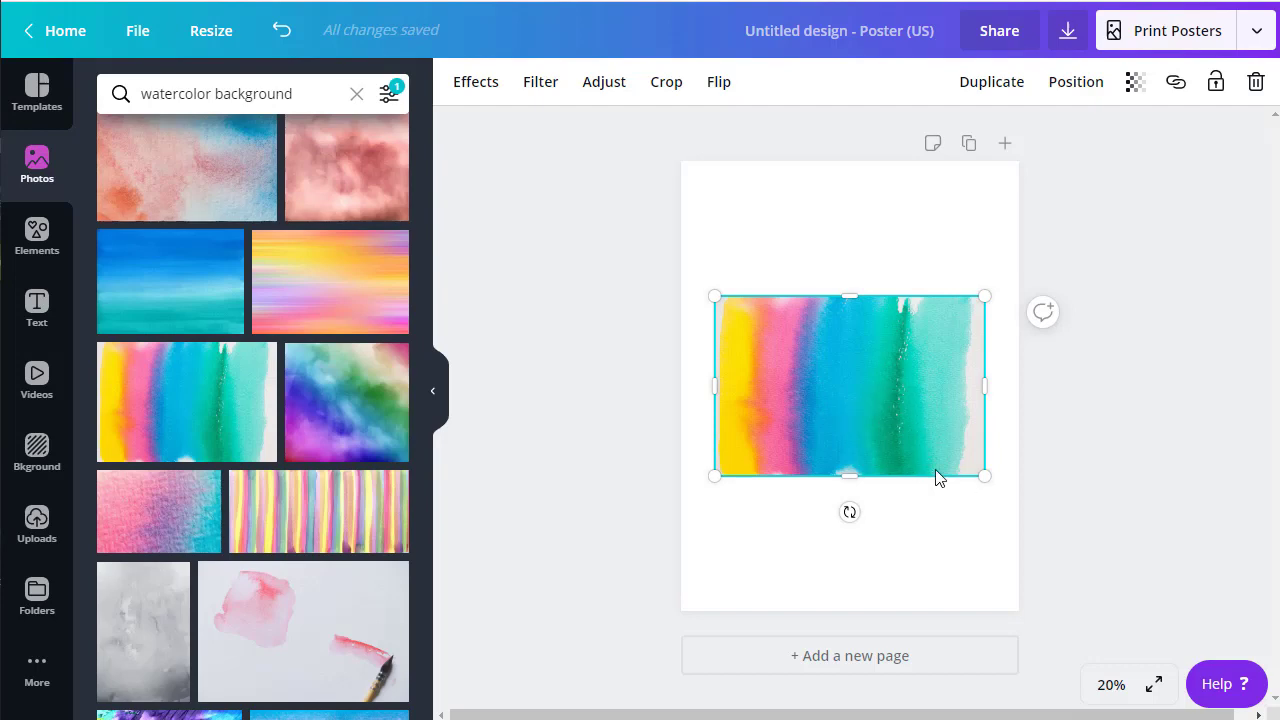
Step: Rotate the rainbow watercolor photo to portrait, enlarge it to fill the page and centre it
drag(848, 512, 751, 380)
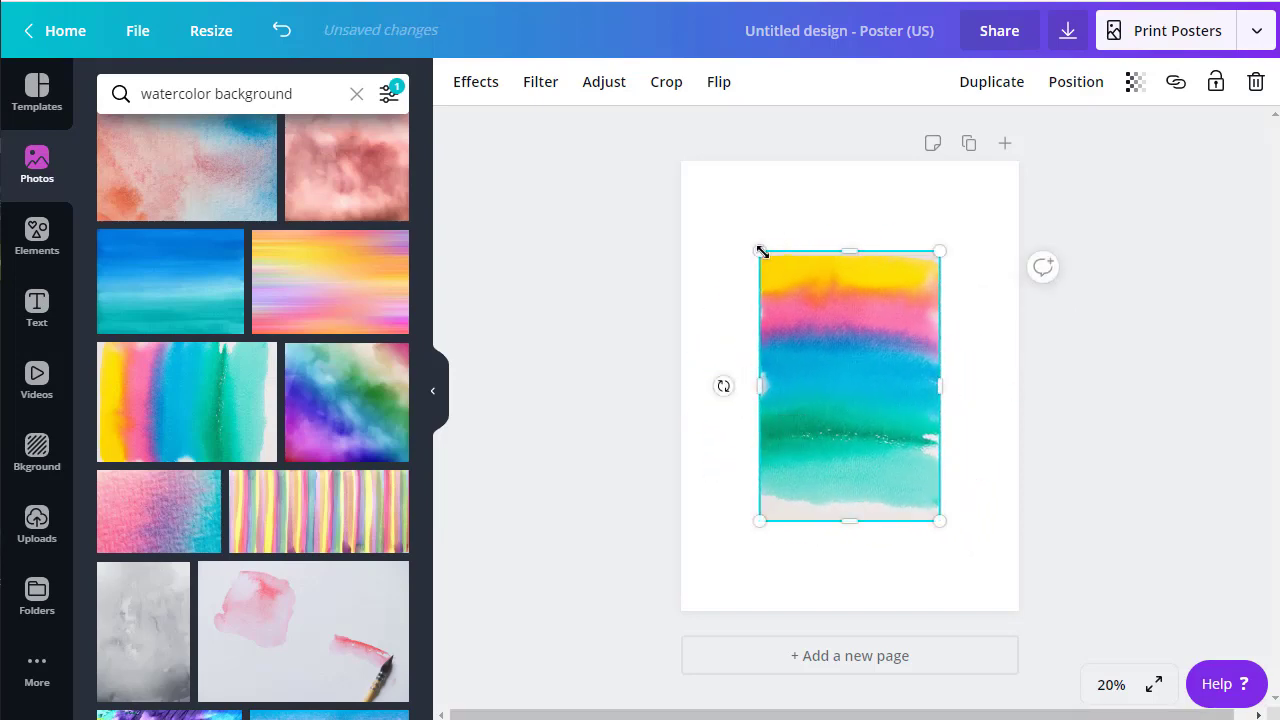
drag(747, 236, 672, 143)
drag(940, 521, 1020, 640)
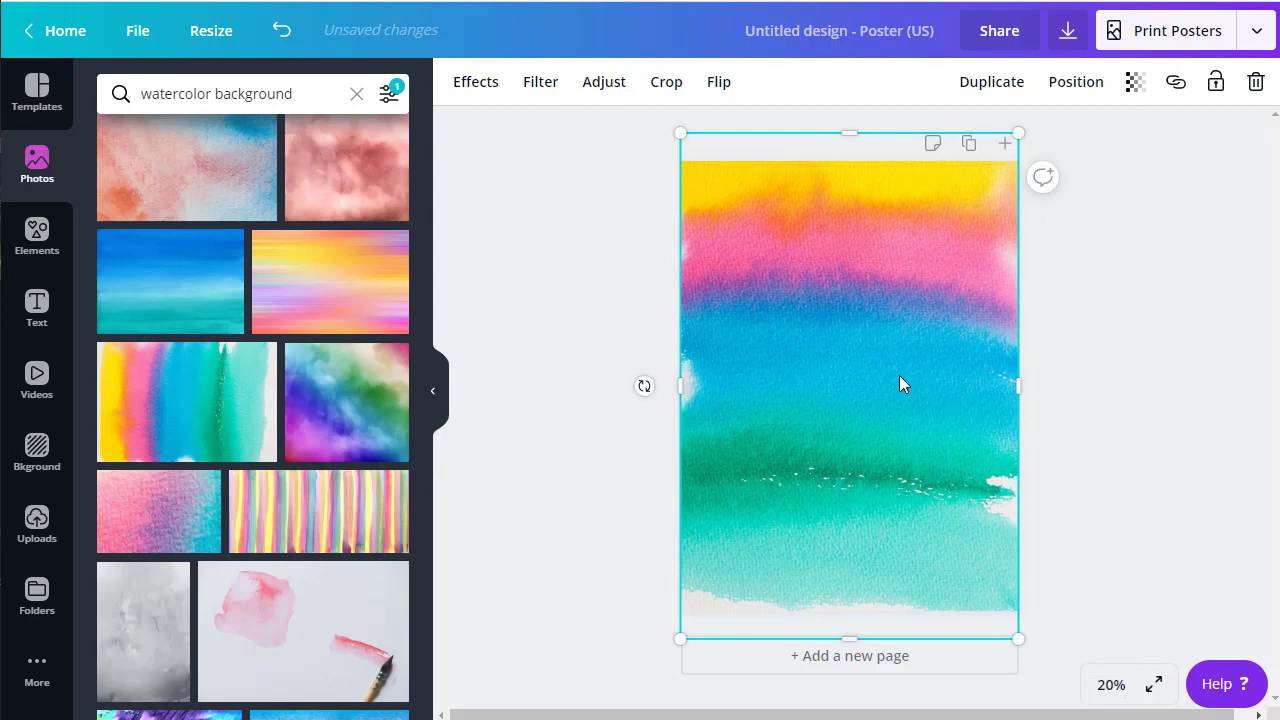
drag(899, 380, 918, 386)
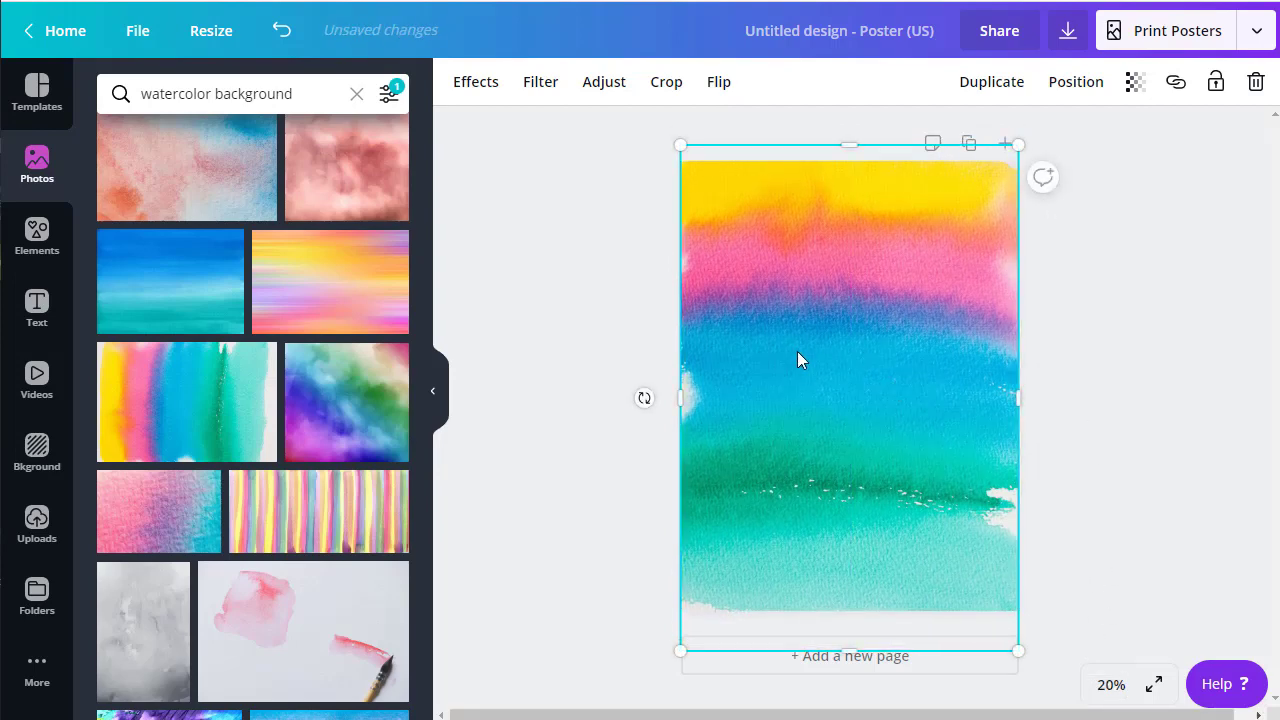
Step: Add a two-line 'My Quarantine Life' heading at the poster's top, widened so Quarantine fits
click(36, 309)
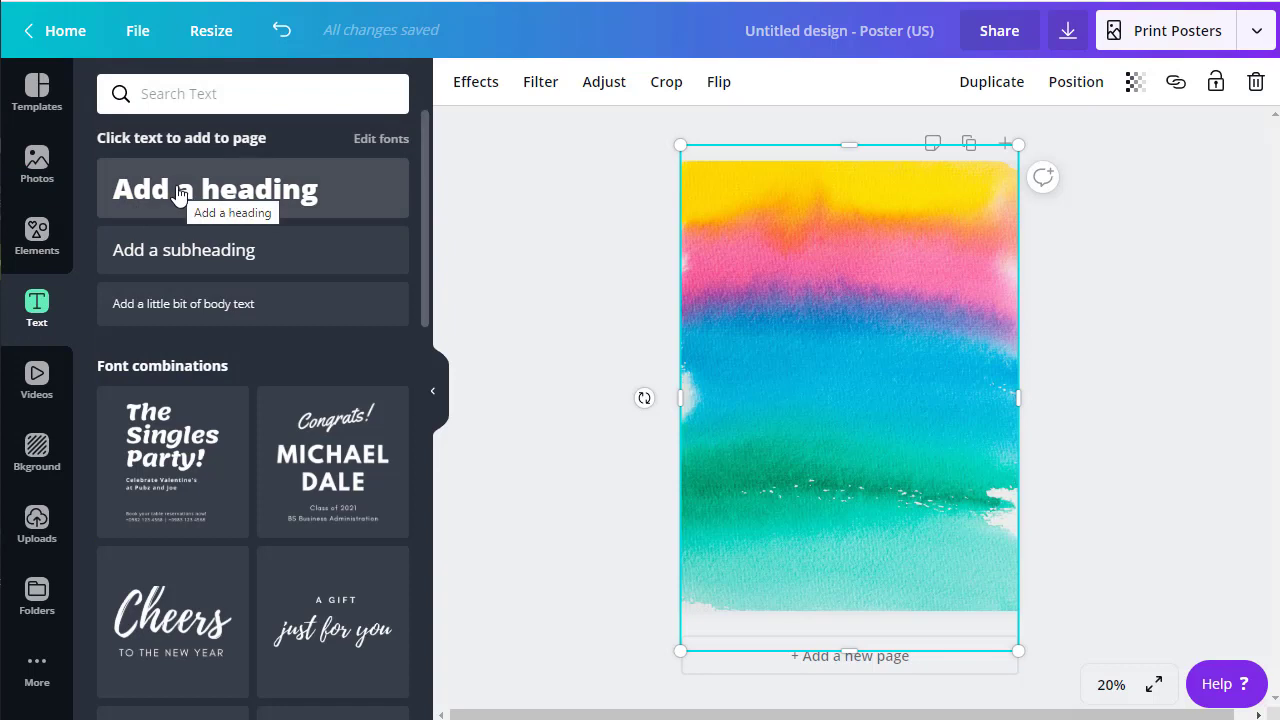
click(223, 194)
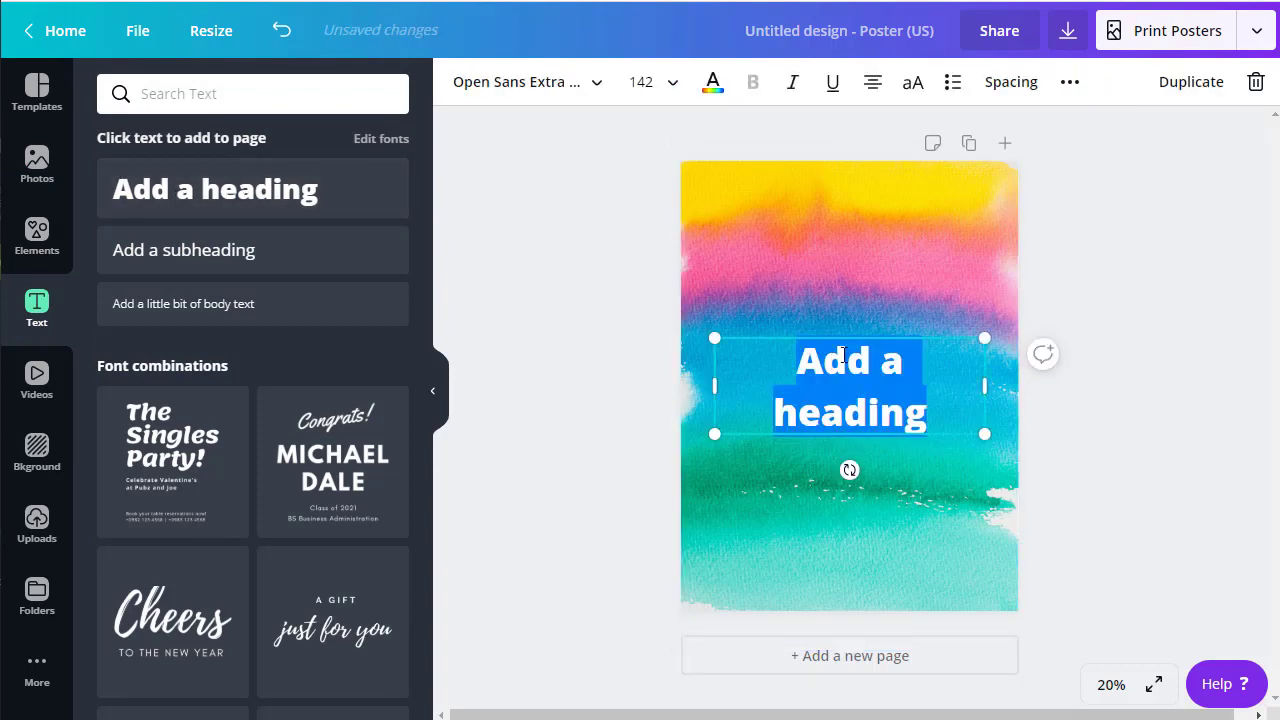
drag(848, 330, 876, 172)
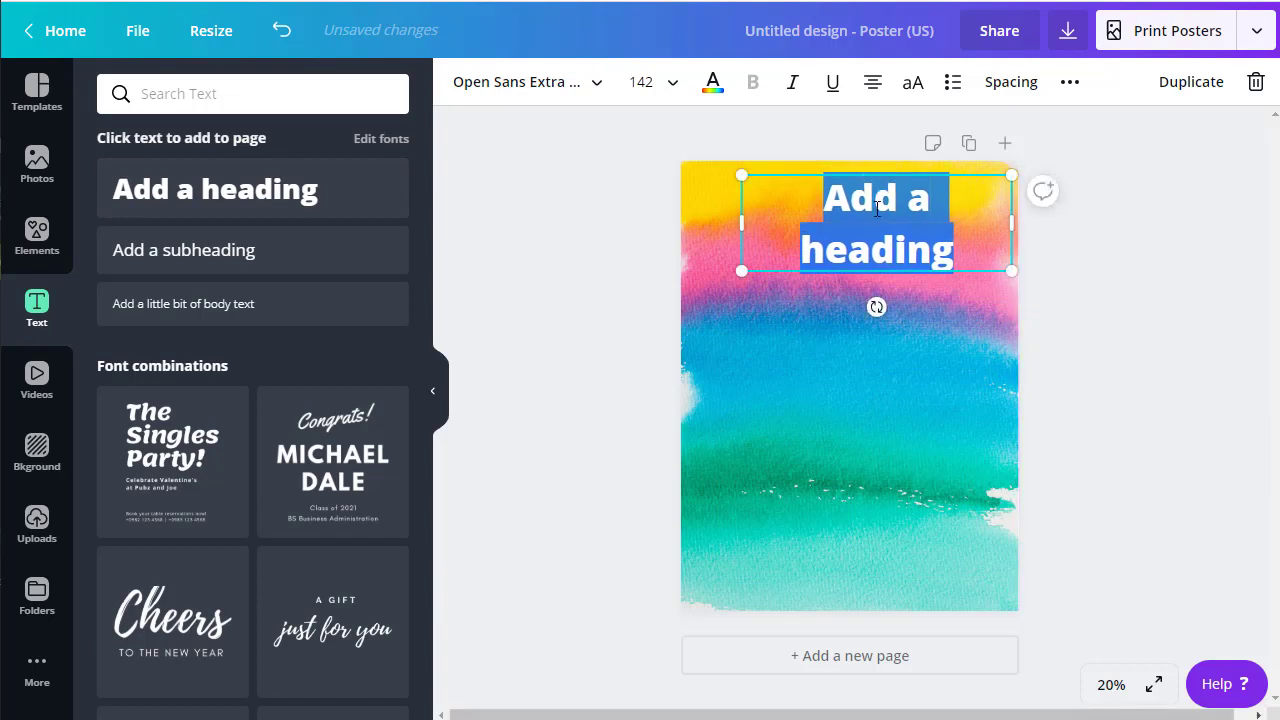
text(My)
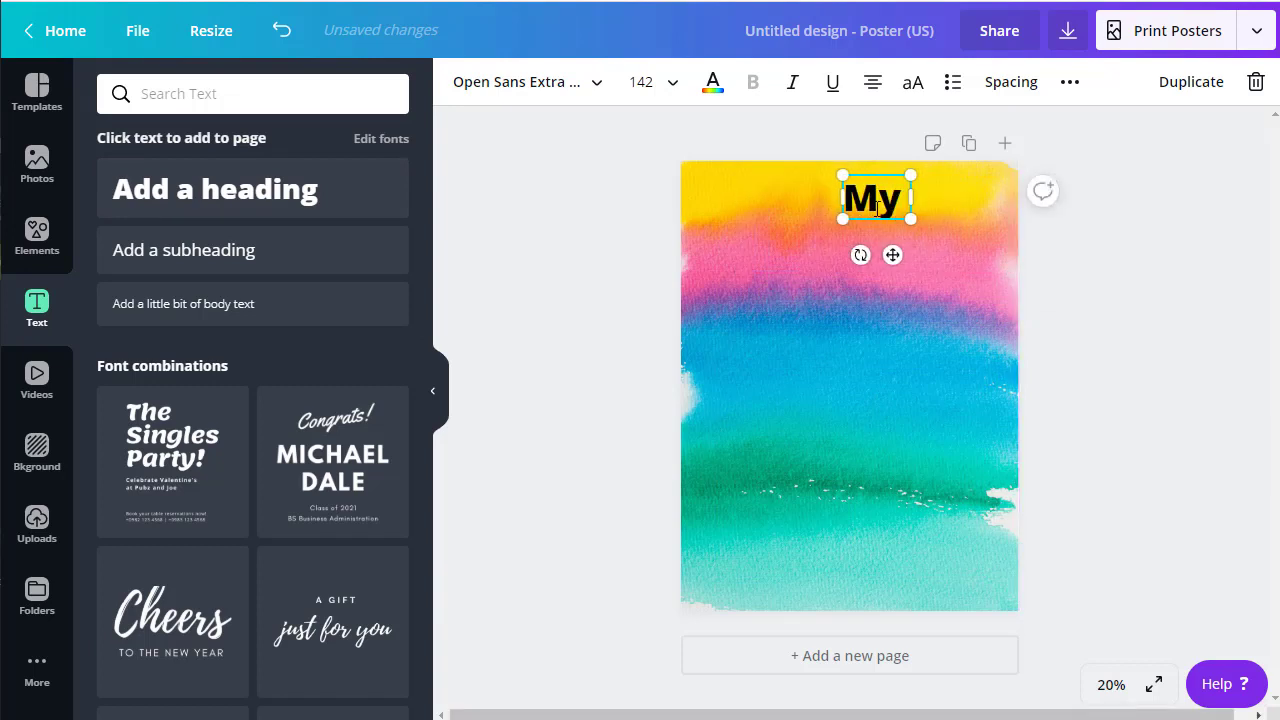
text( Quarantine)
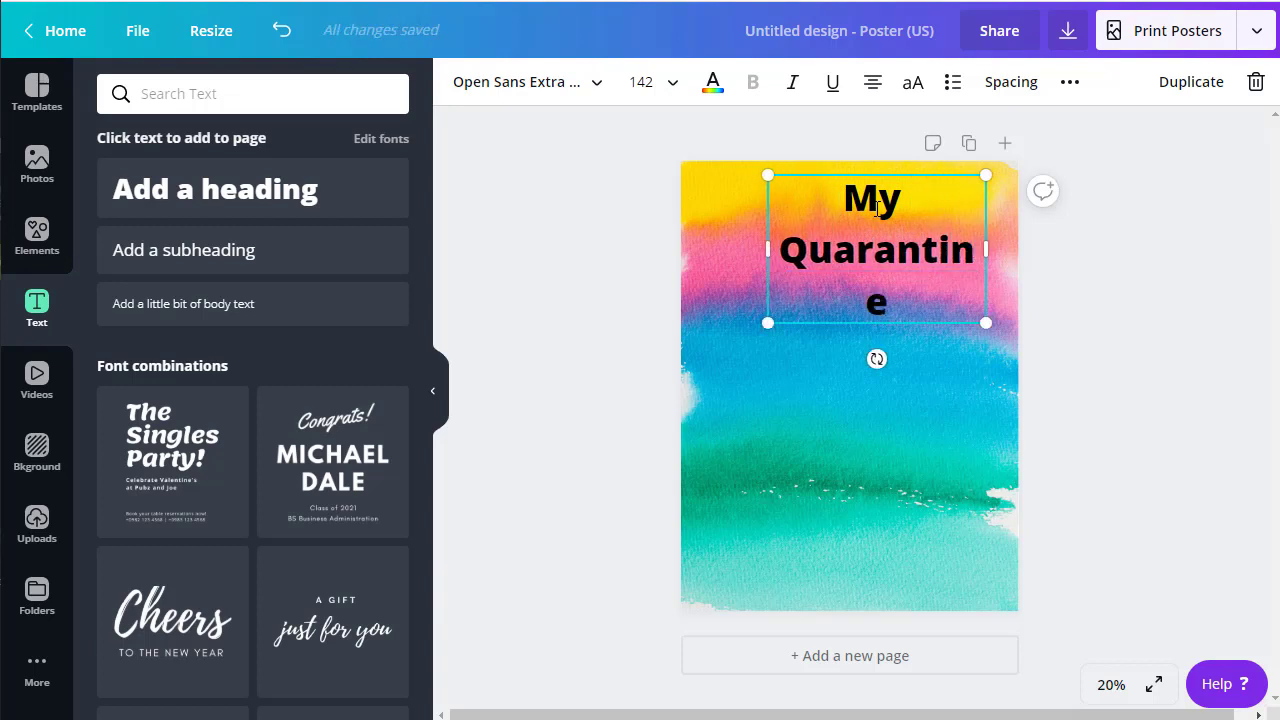
key(Return)
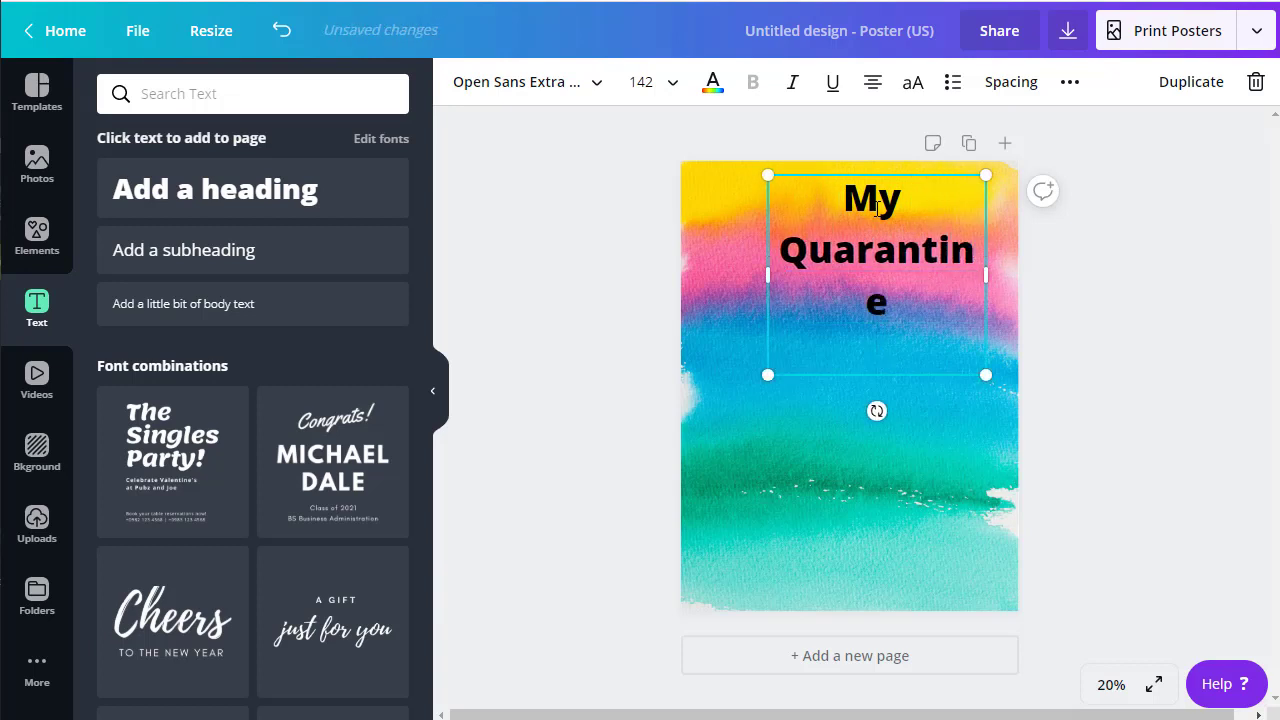
text(Life)
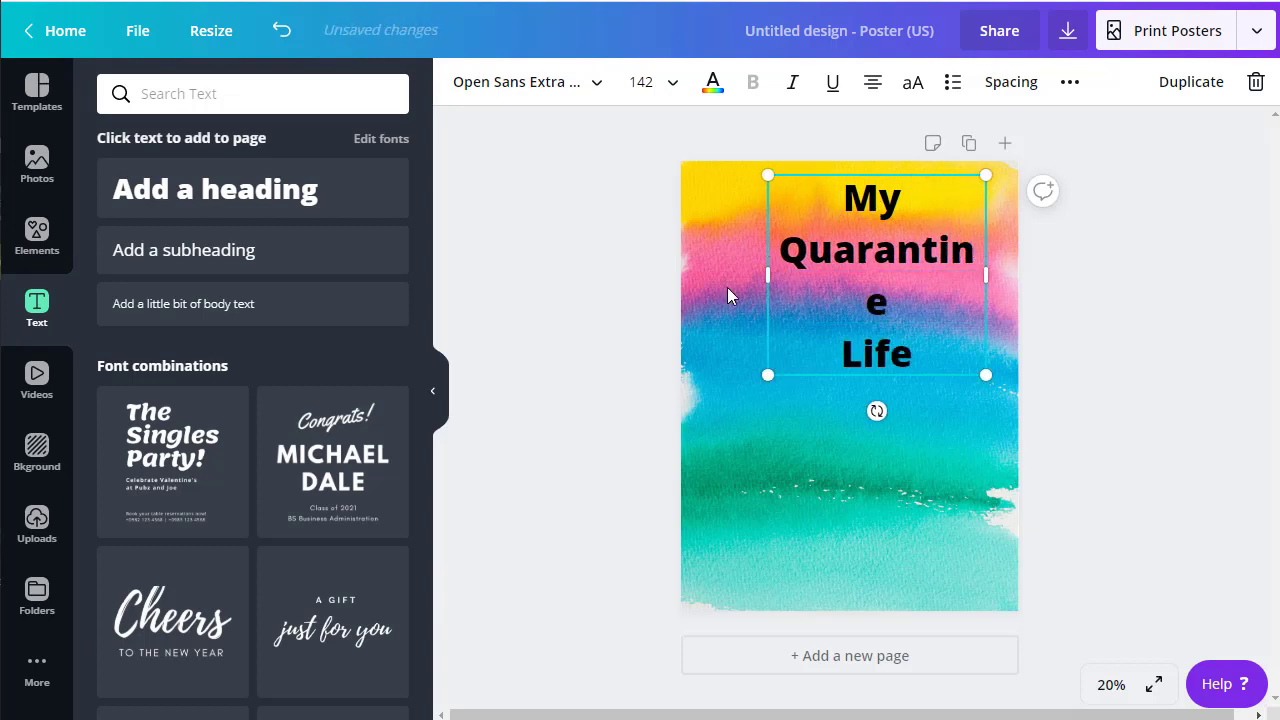
drag(767, 275, 737, 272)
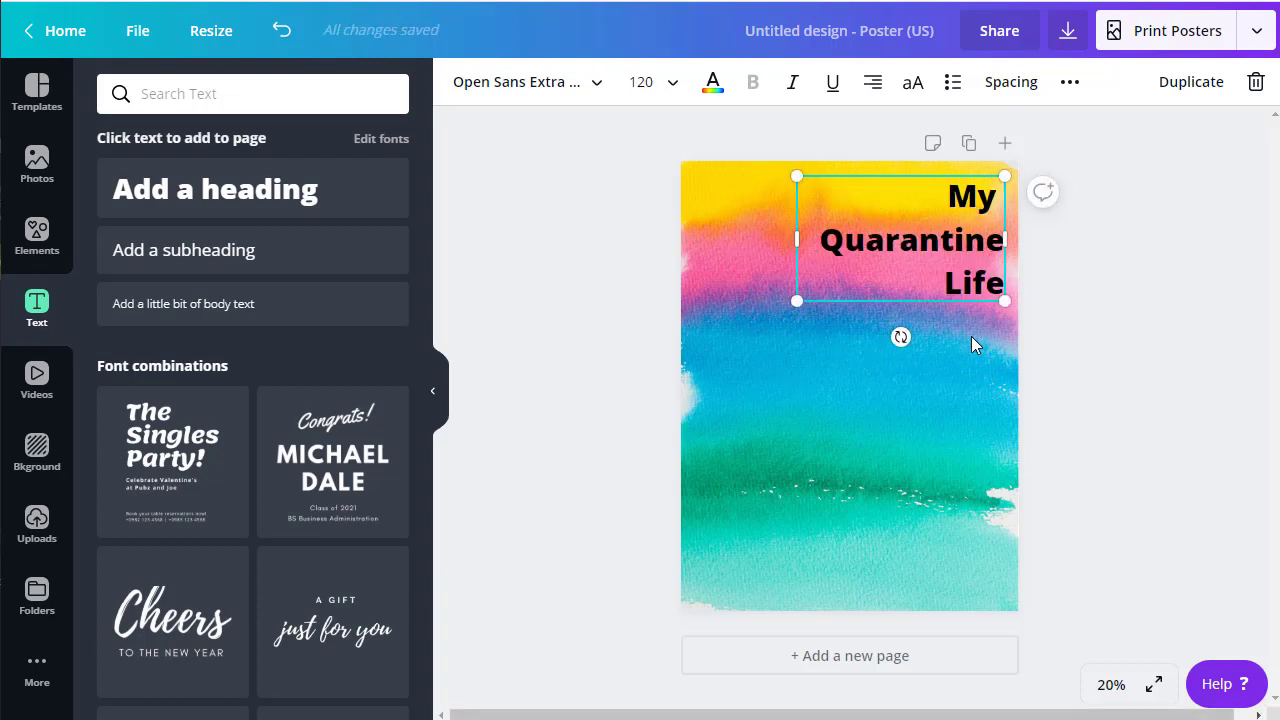
click(971, 337)
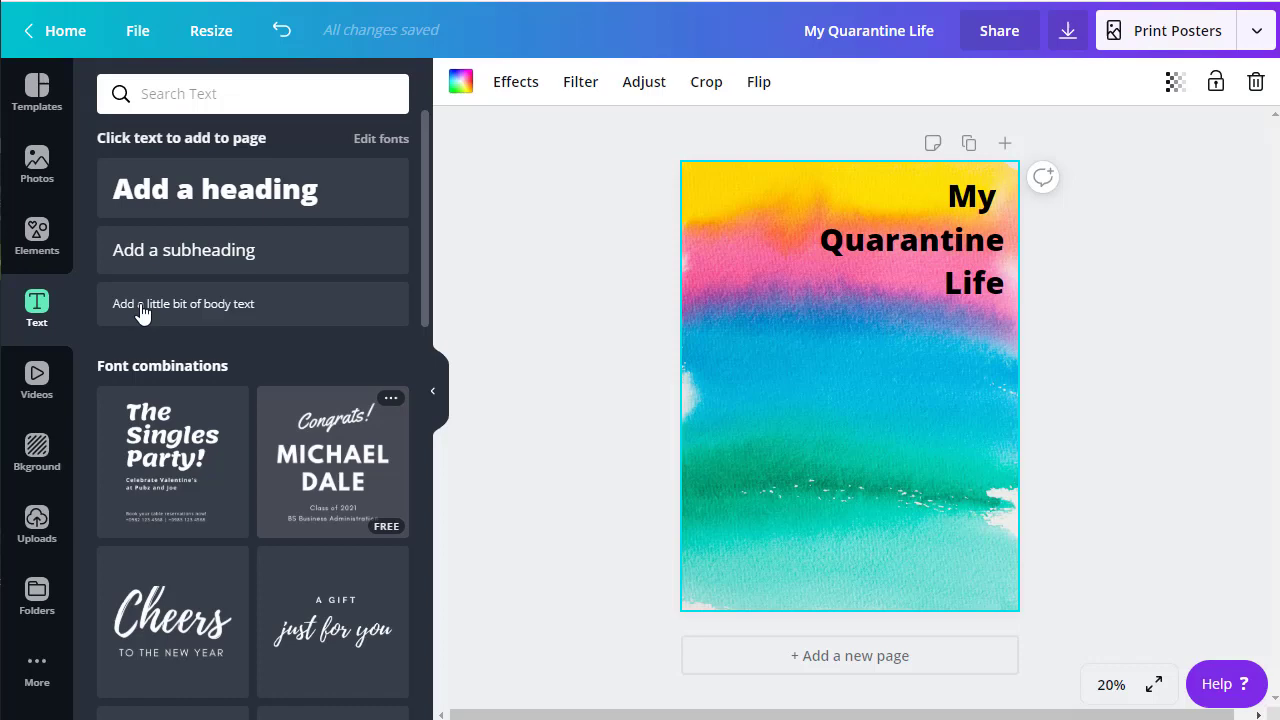
Step: Go back to Photos, select the search query, then switch to the Uploads library
click(38, 166)
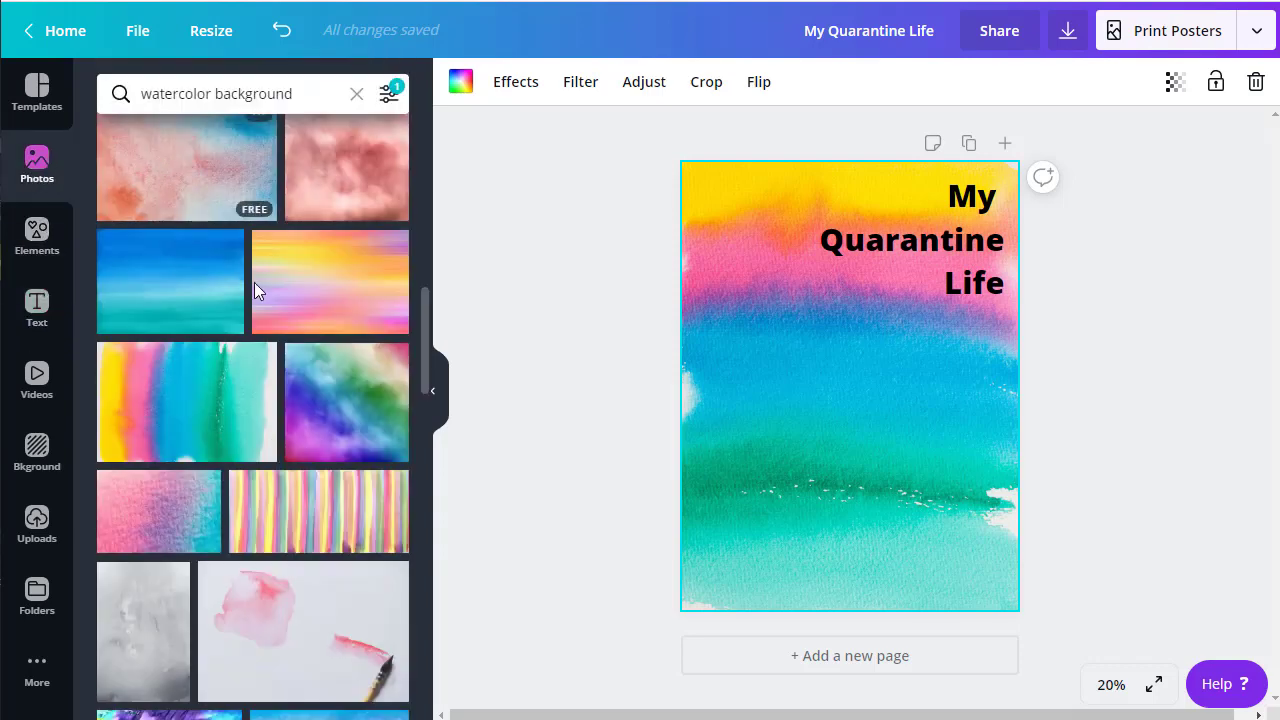
drag(306, 93, 140, 93)
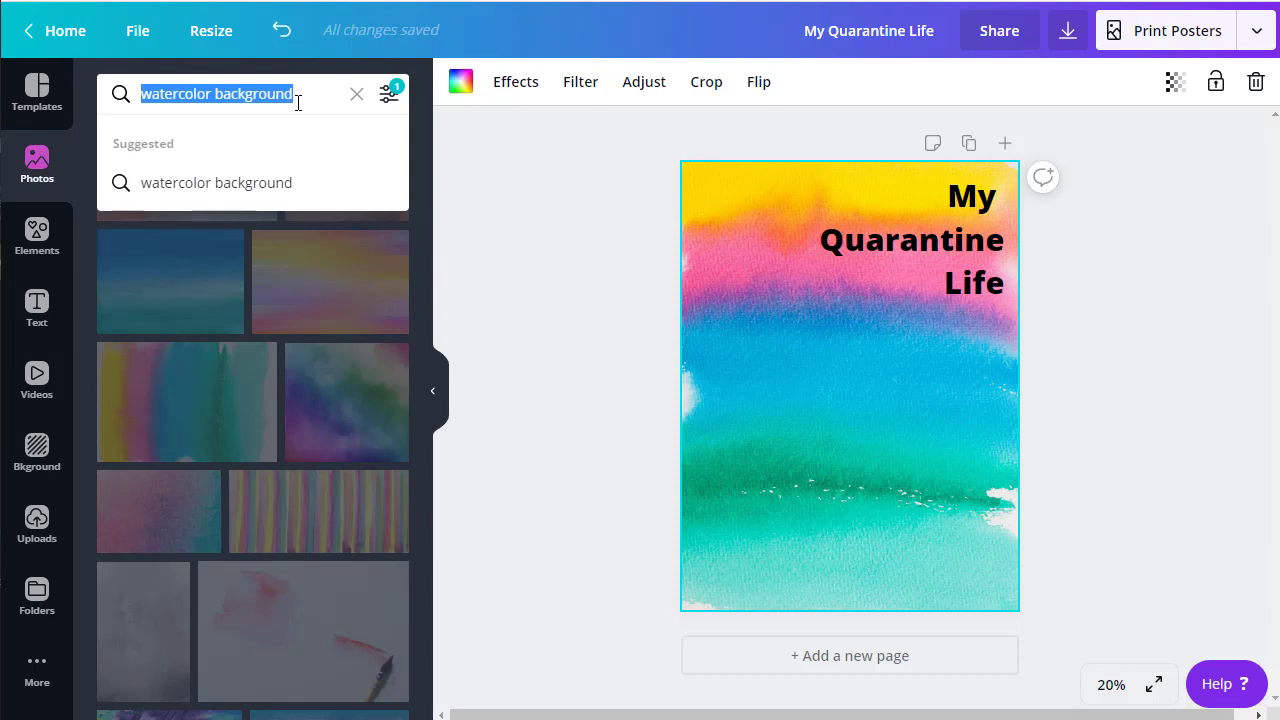
click(37, 522)
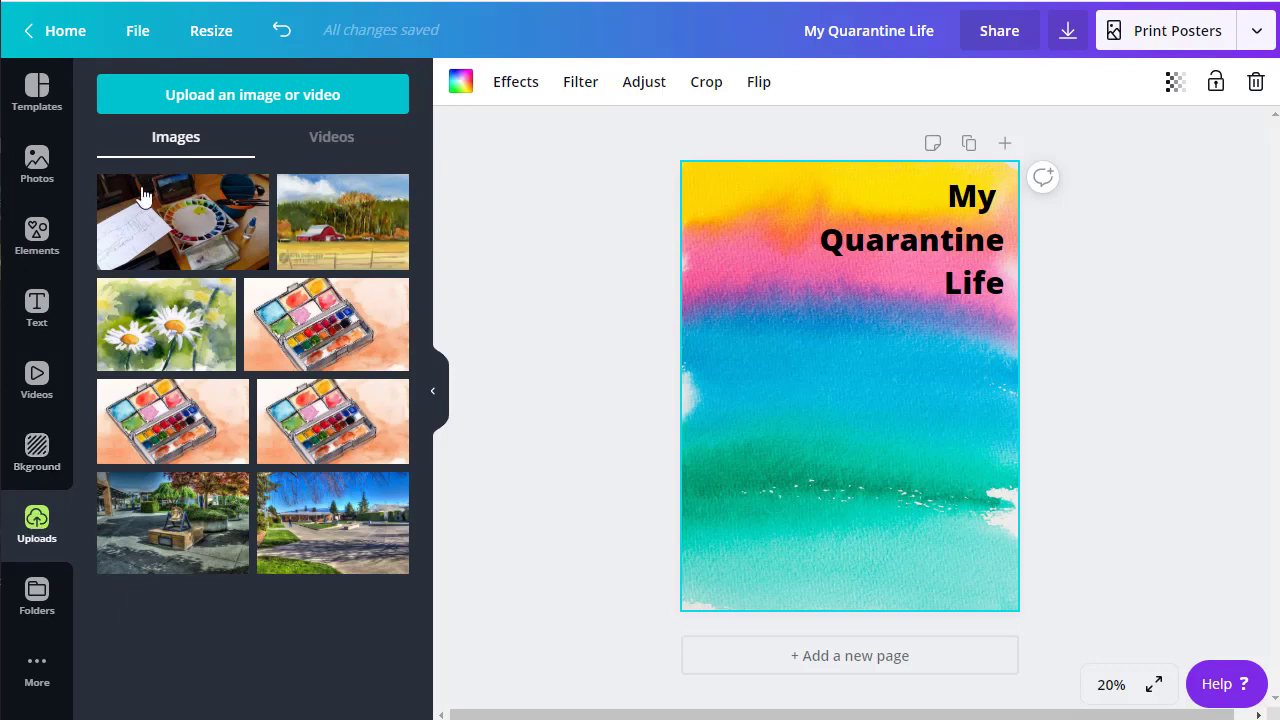
Step: Upload Daisies-web.jpg from the 2020-04_Art folder into Canva's uploads
click(253, 100)
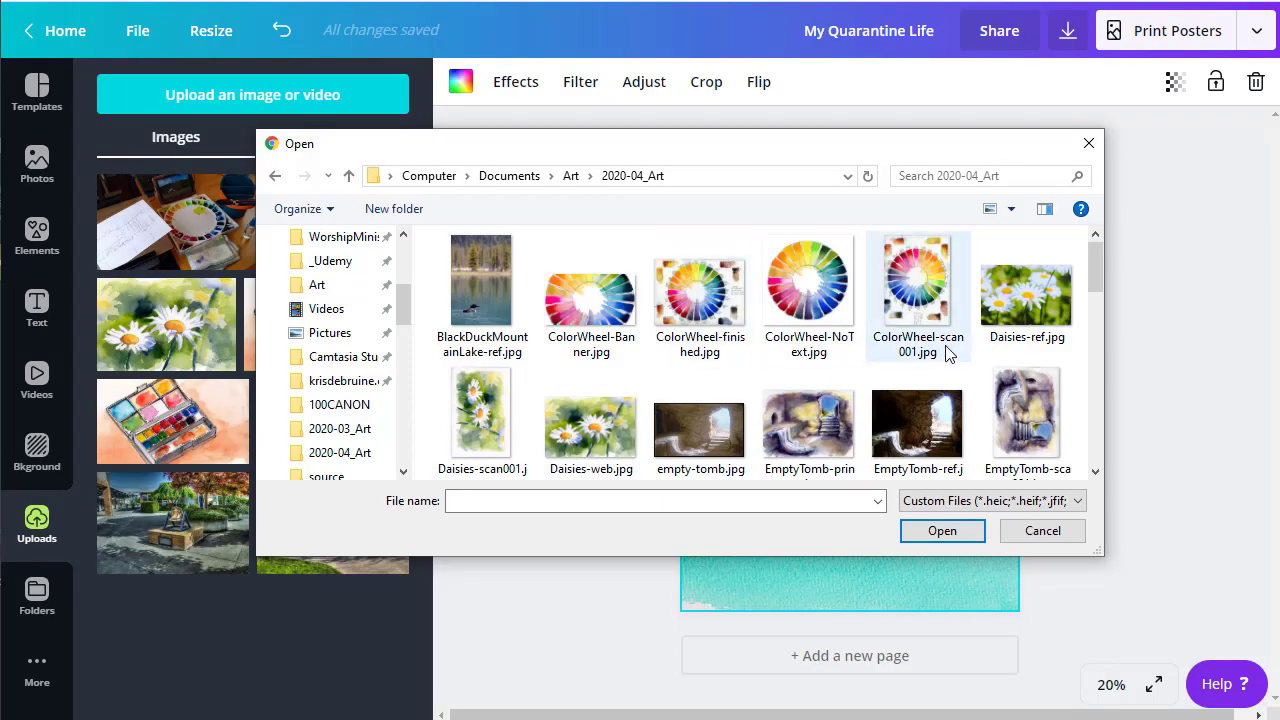
click(603, 418)
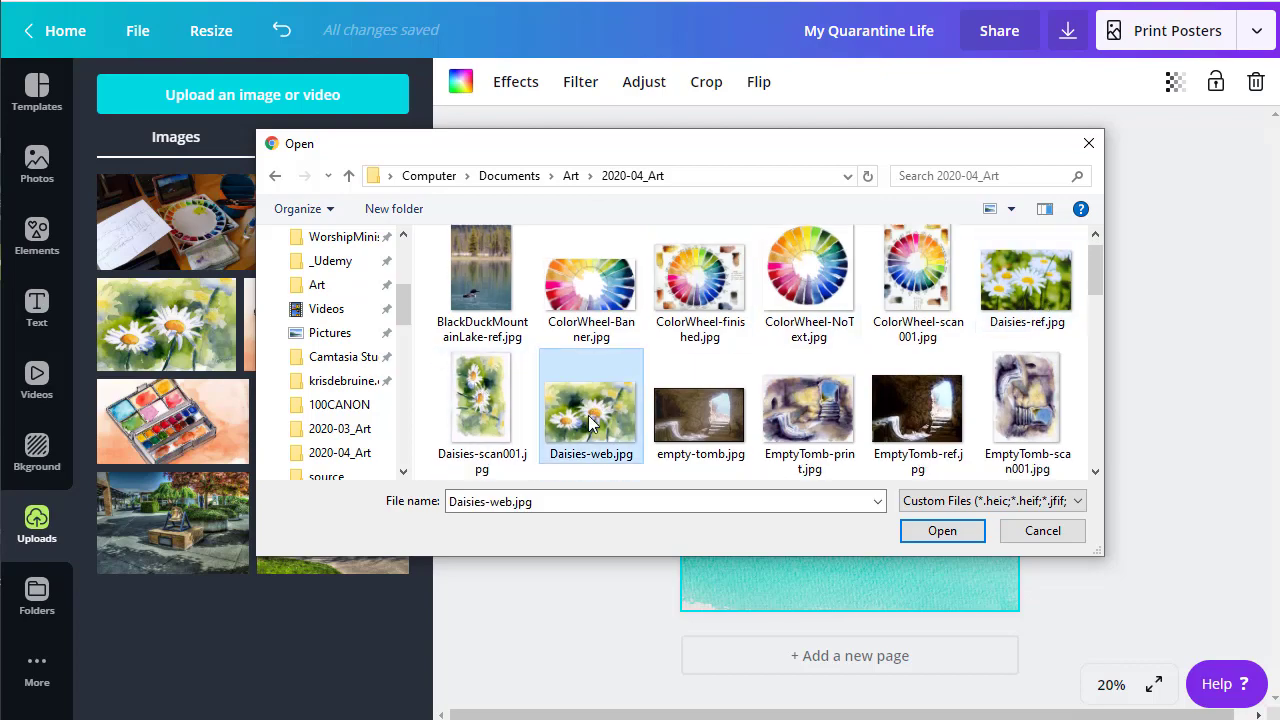
click(940, 531)
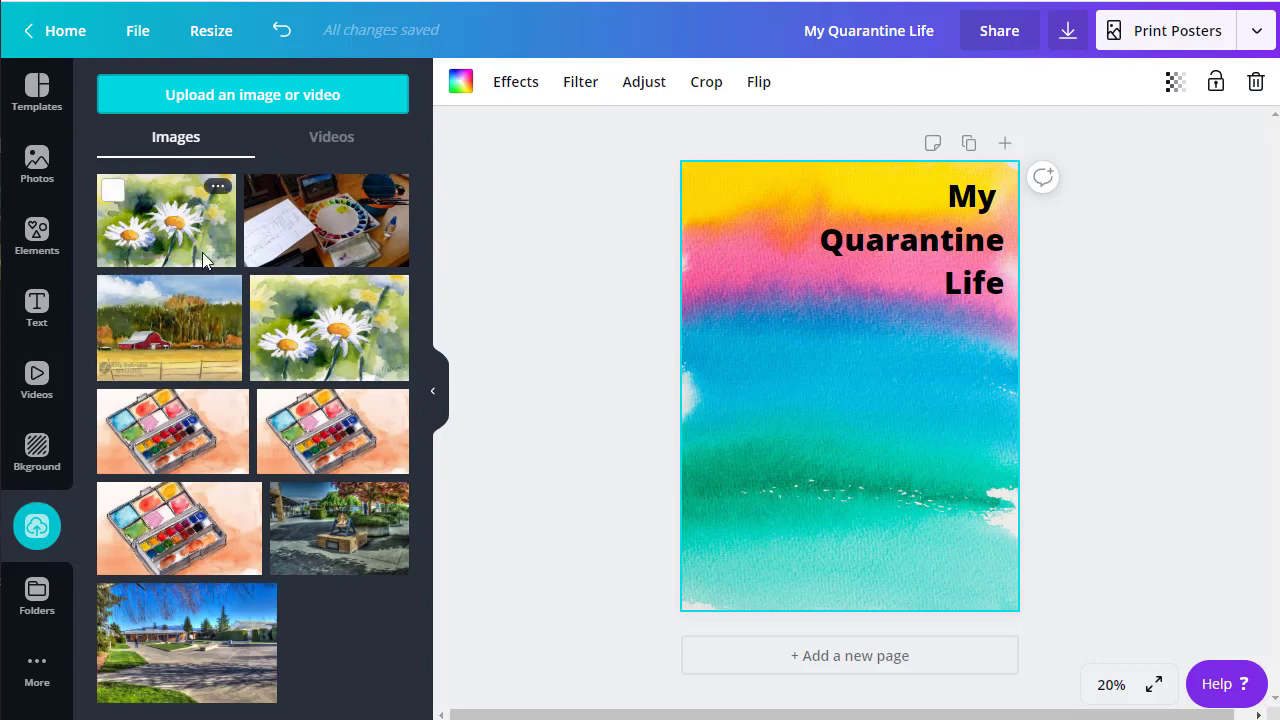
Step: Place the daisy painting small in the bottom-right corner and add the barn painting above-left of it
click(170, 232)
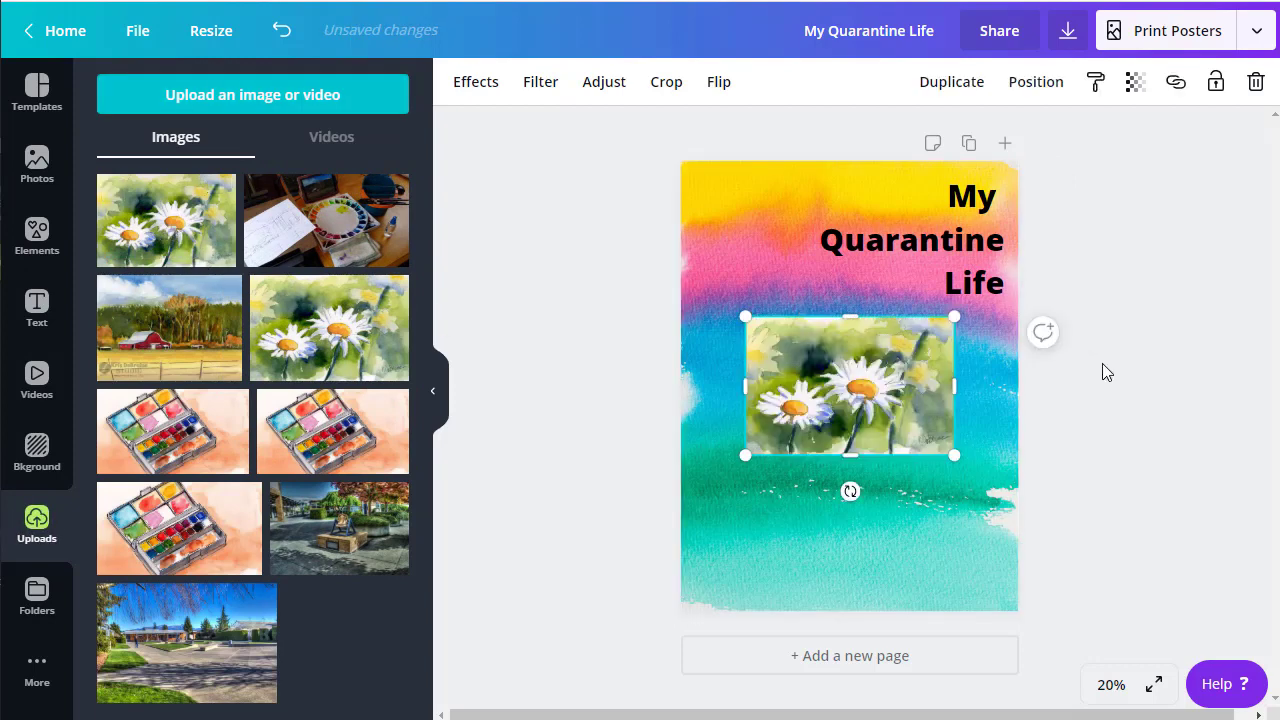
drag(848, 403, 907, 540)
drag(794, 464, 842, 494)
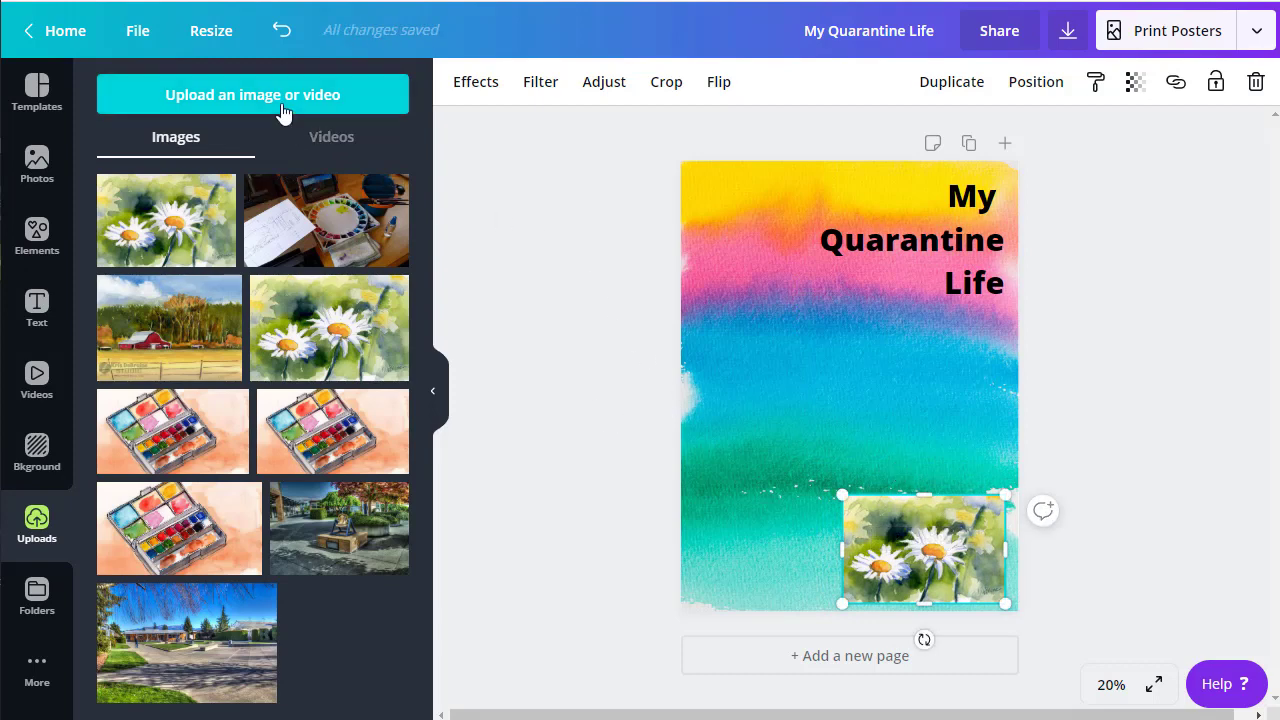
click(169, 327)
drag(843, 376, 793, 441)
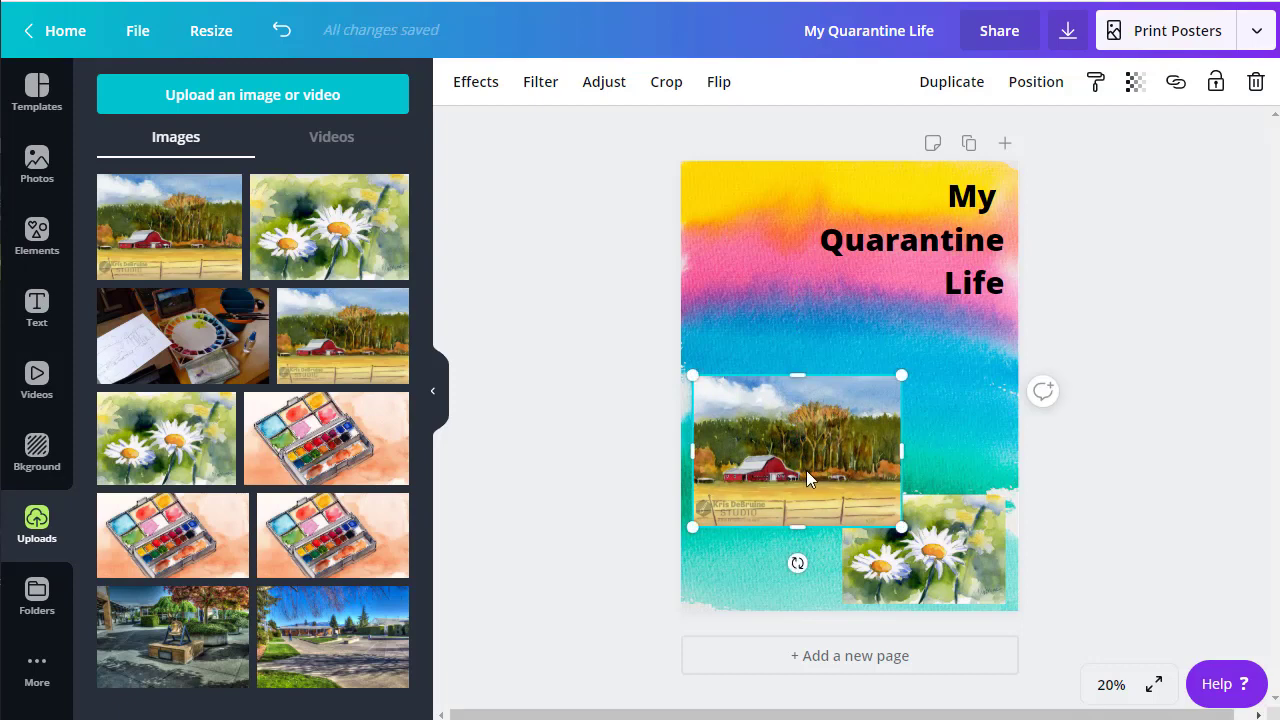
Step: Bring the daisy painting forward so it layers in front of the barn painting
click(972, 541)
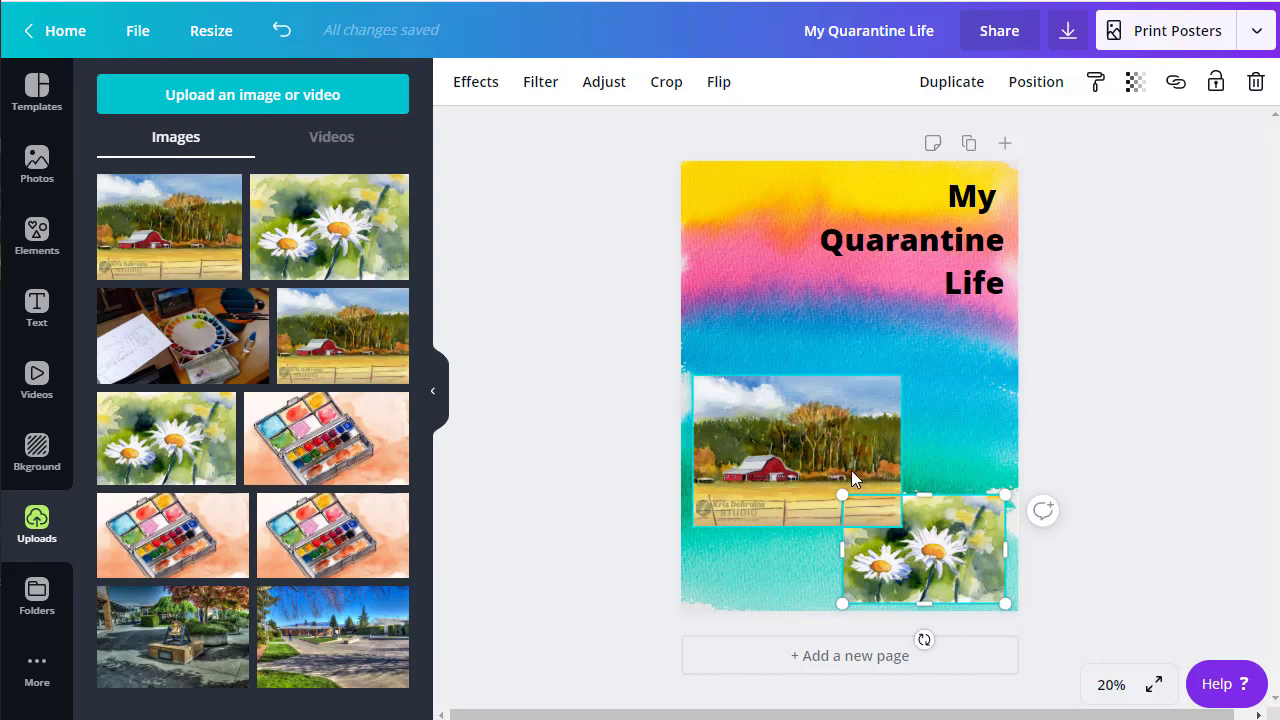
right_click(949, 533)
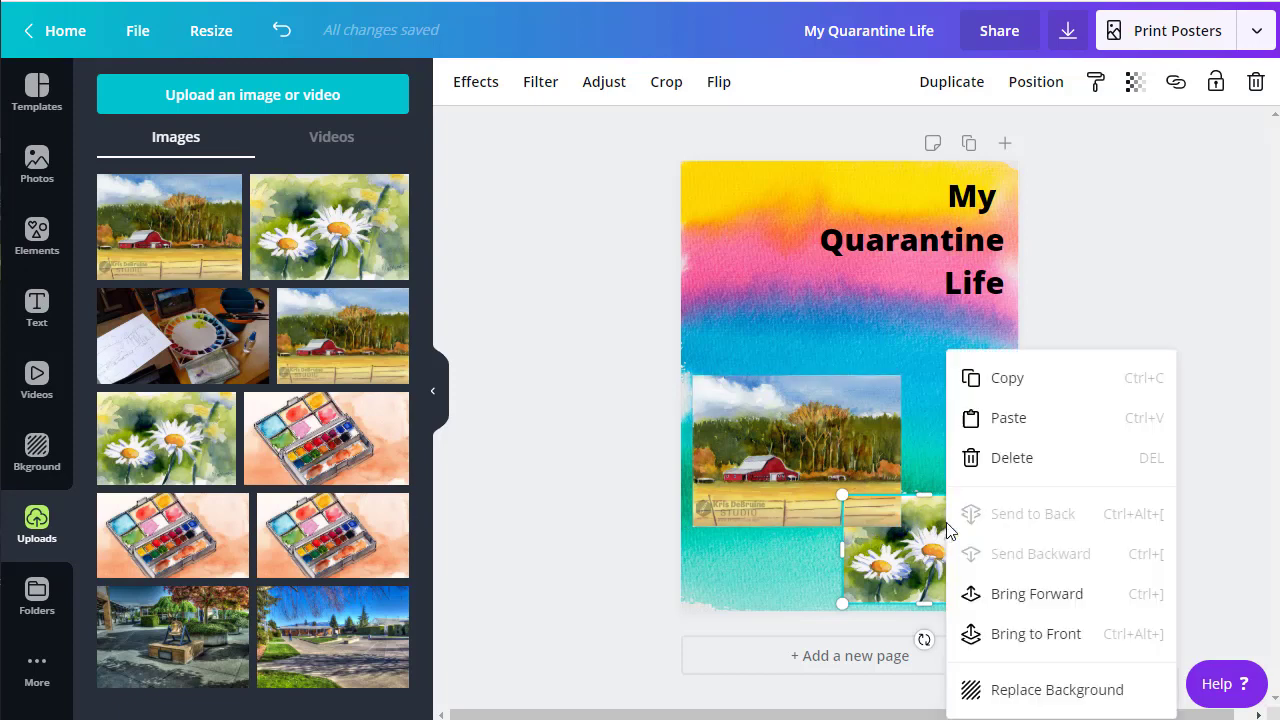
click(1017, 596)
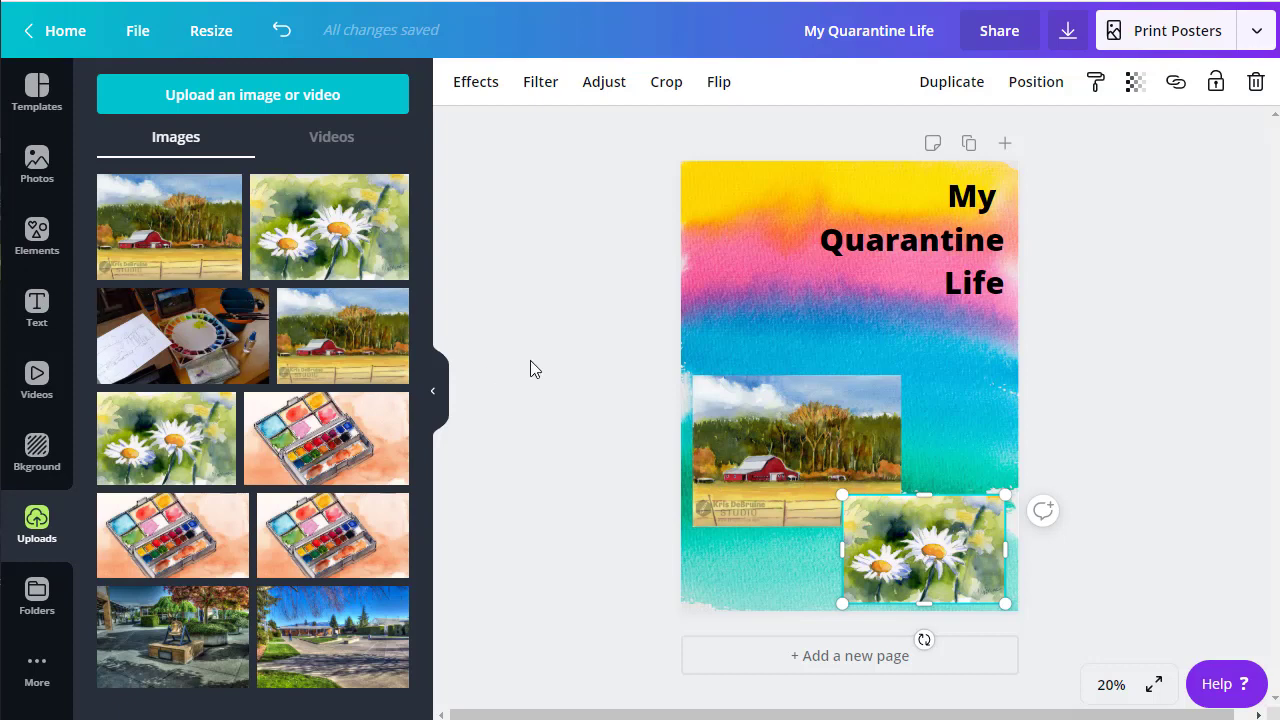
Step: Add the palette desk photo, shrunk at the right just below the heading
click(197, 345)
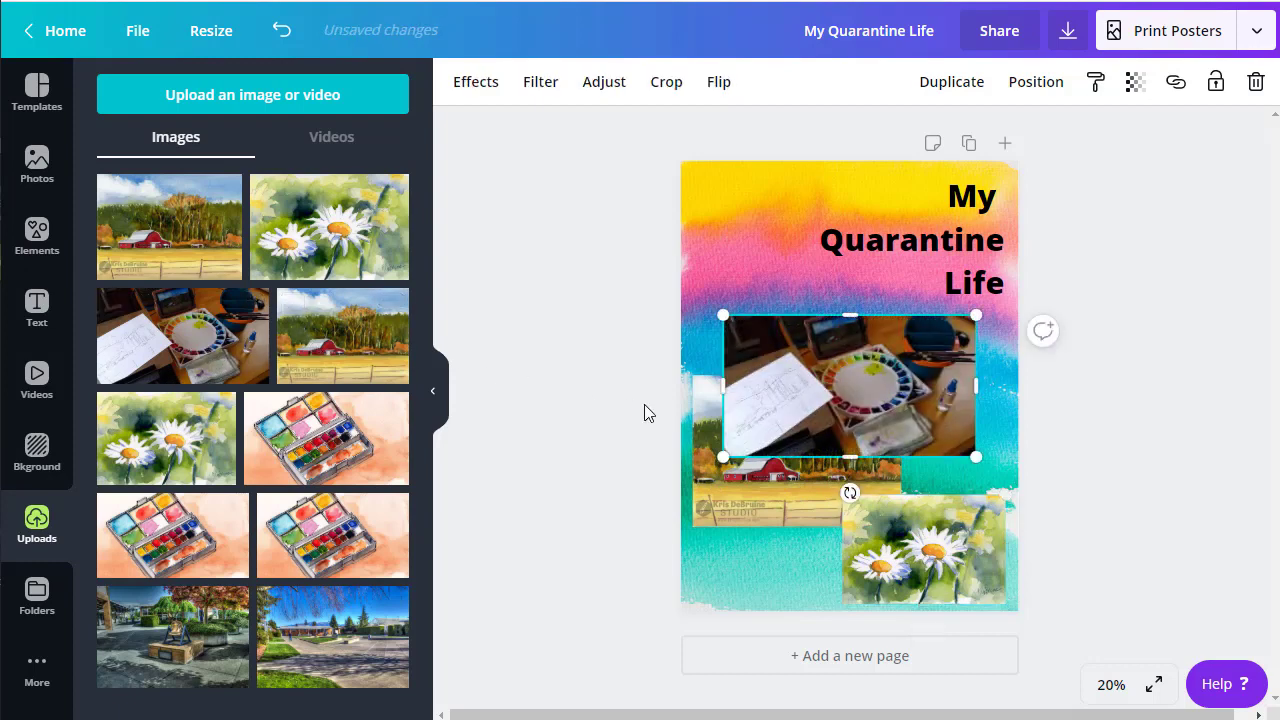
drag(872, 396, 901, 394)
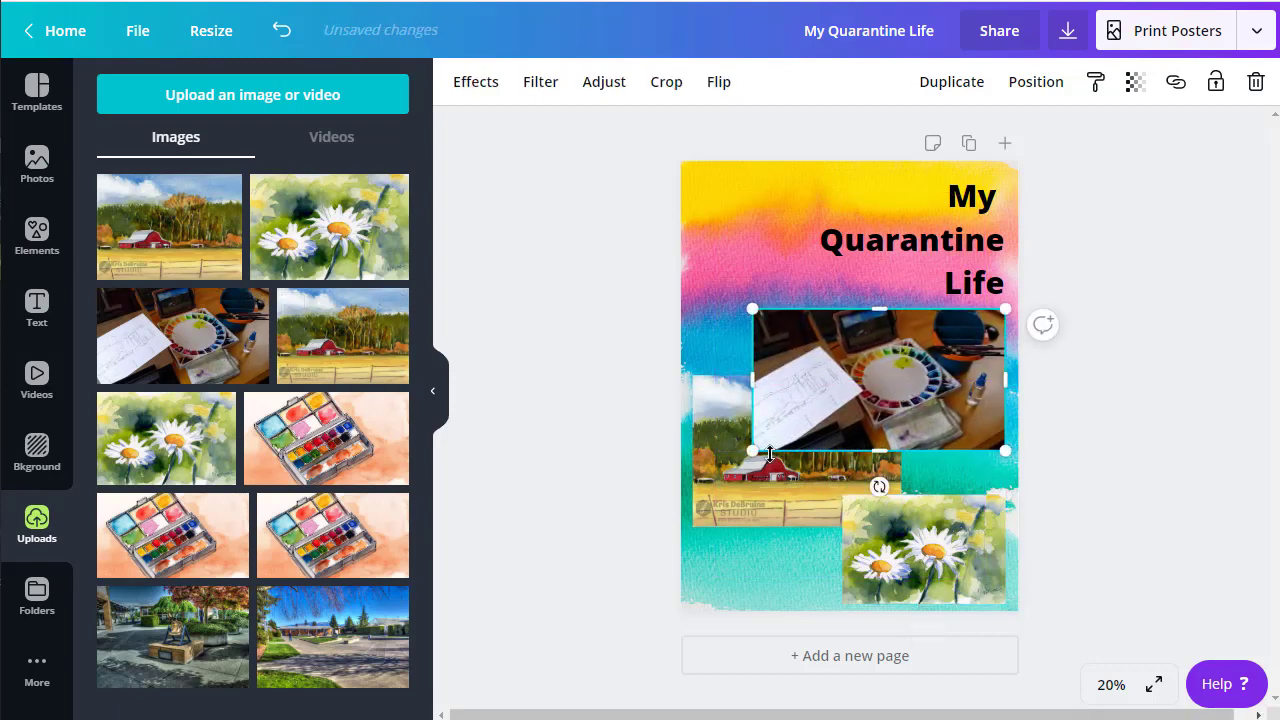
drag(751, 451, 810, 418)
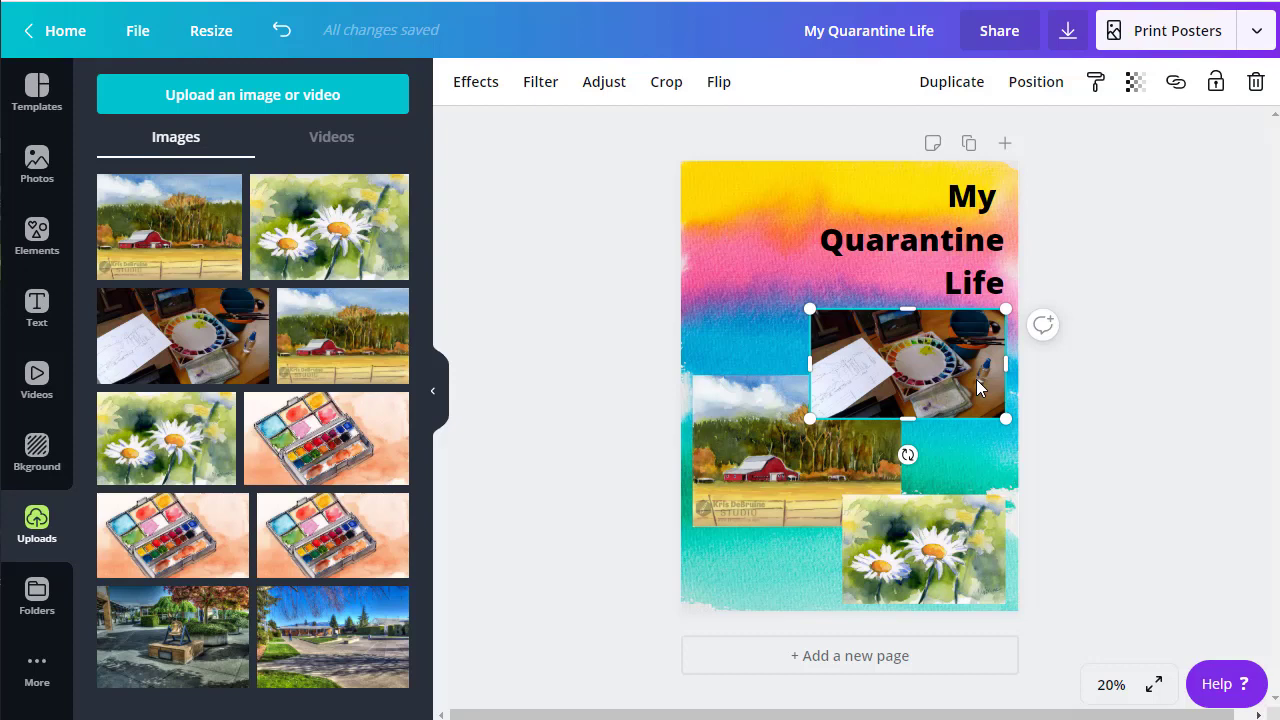
click(1201, 195)
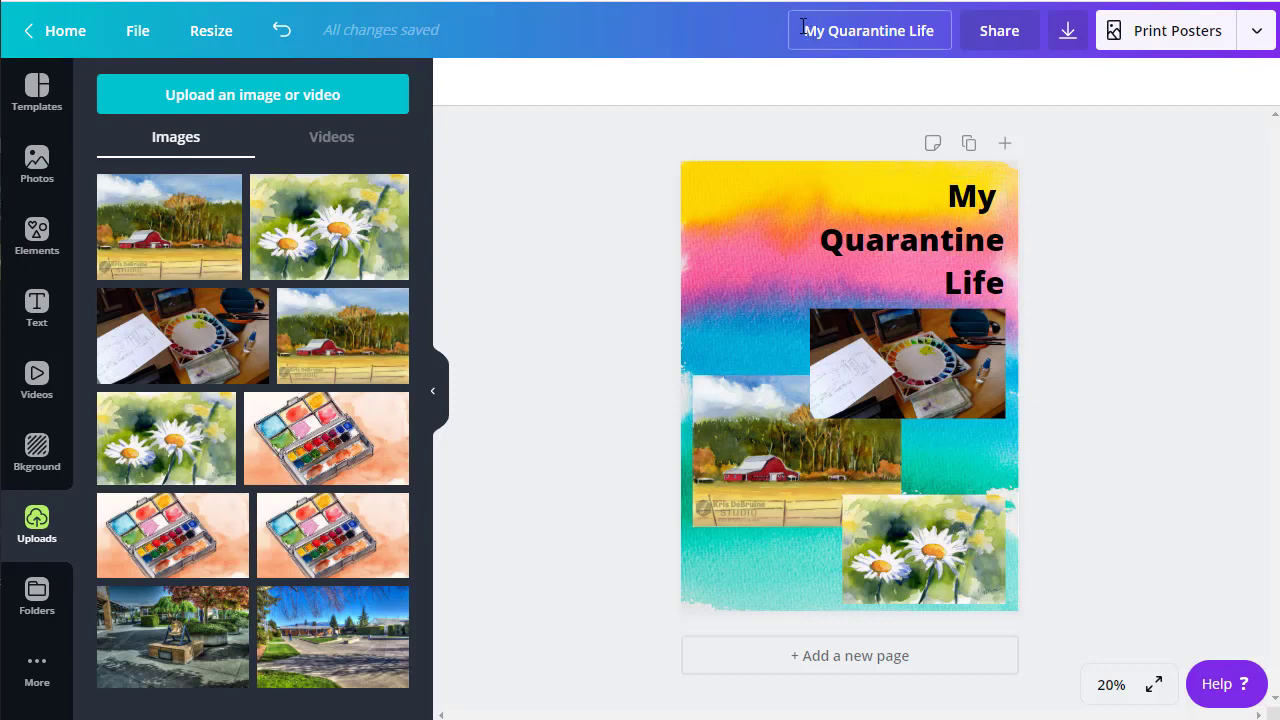
Step: Retitle the design as the student's number and name followed by 'Blue1'
drag(806, 30, 946, 28)
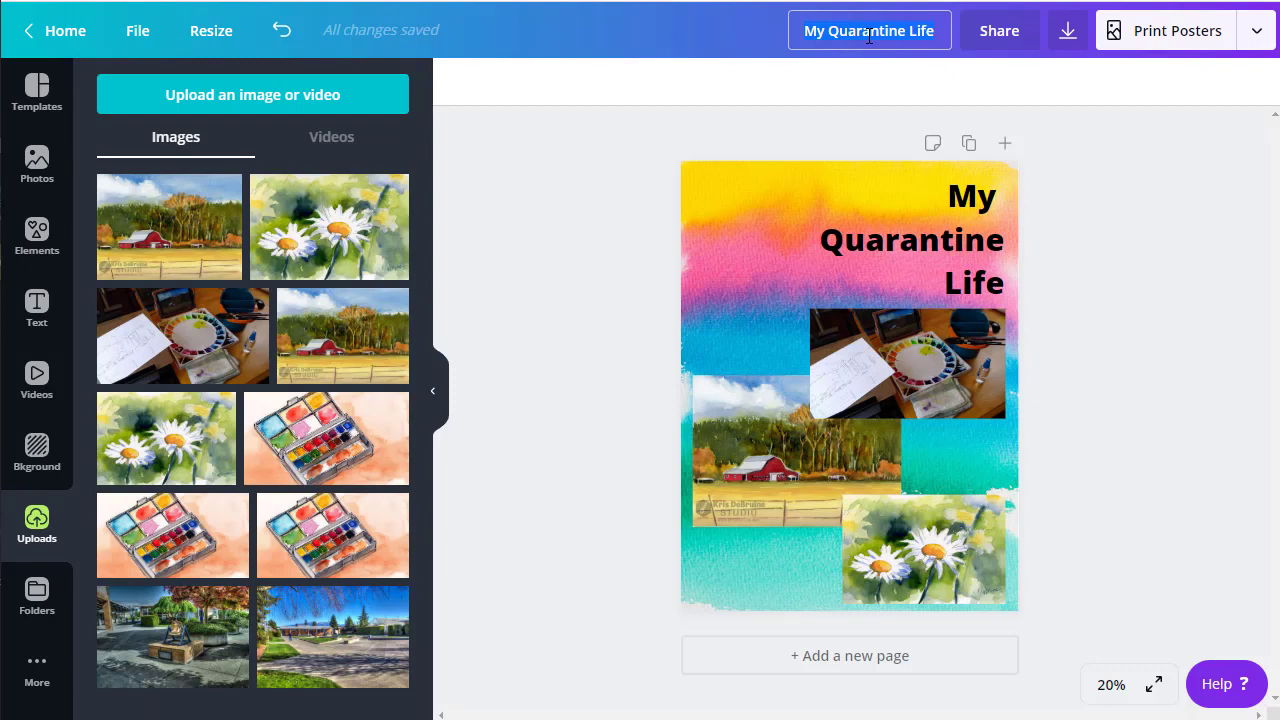
text(2)
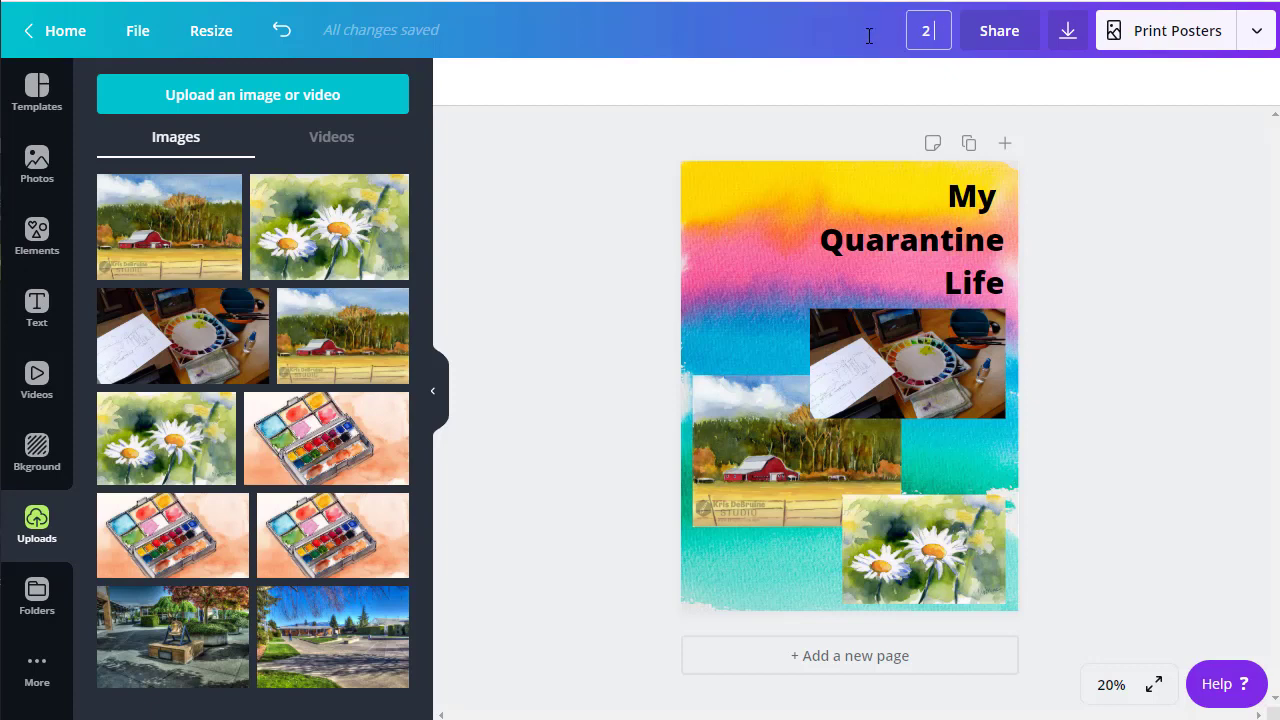
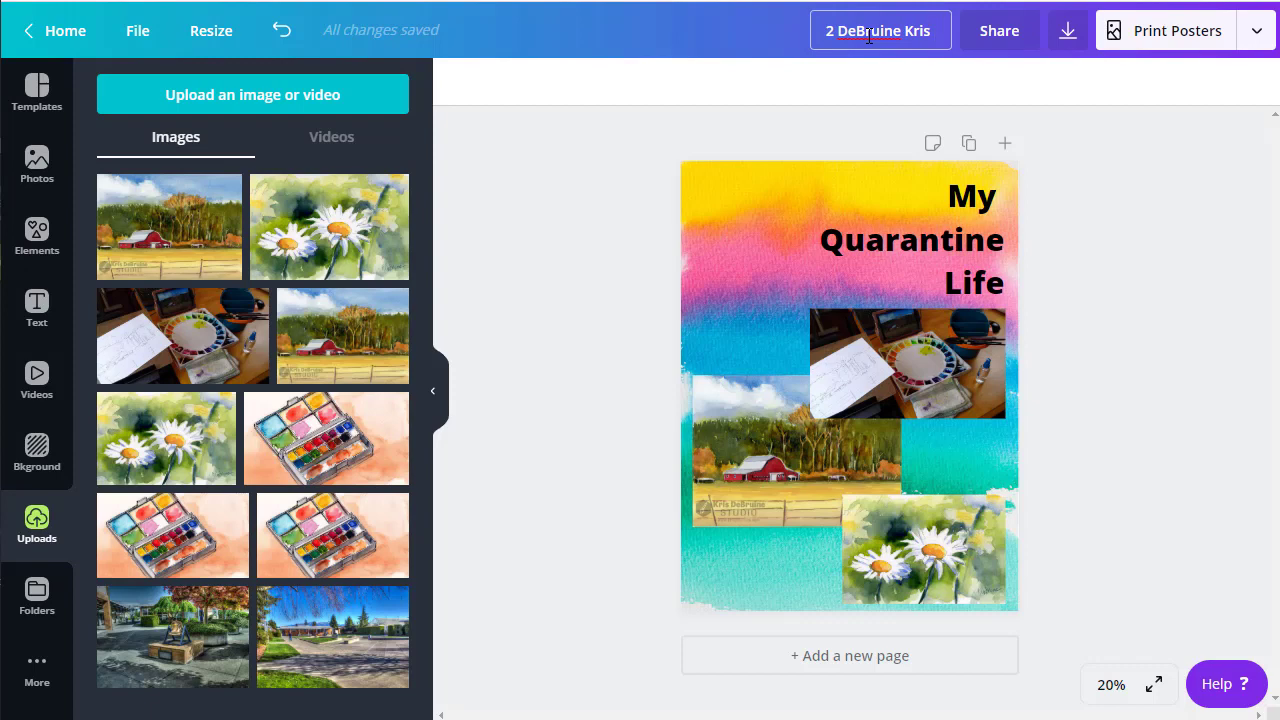
text(Blue)
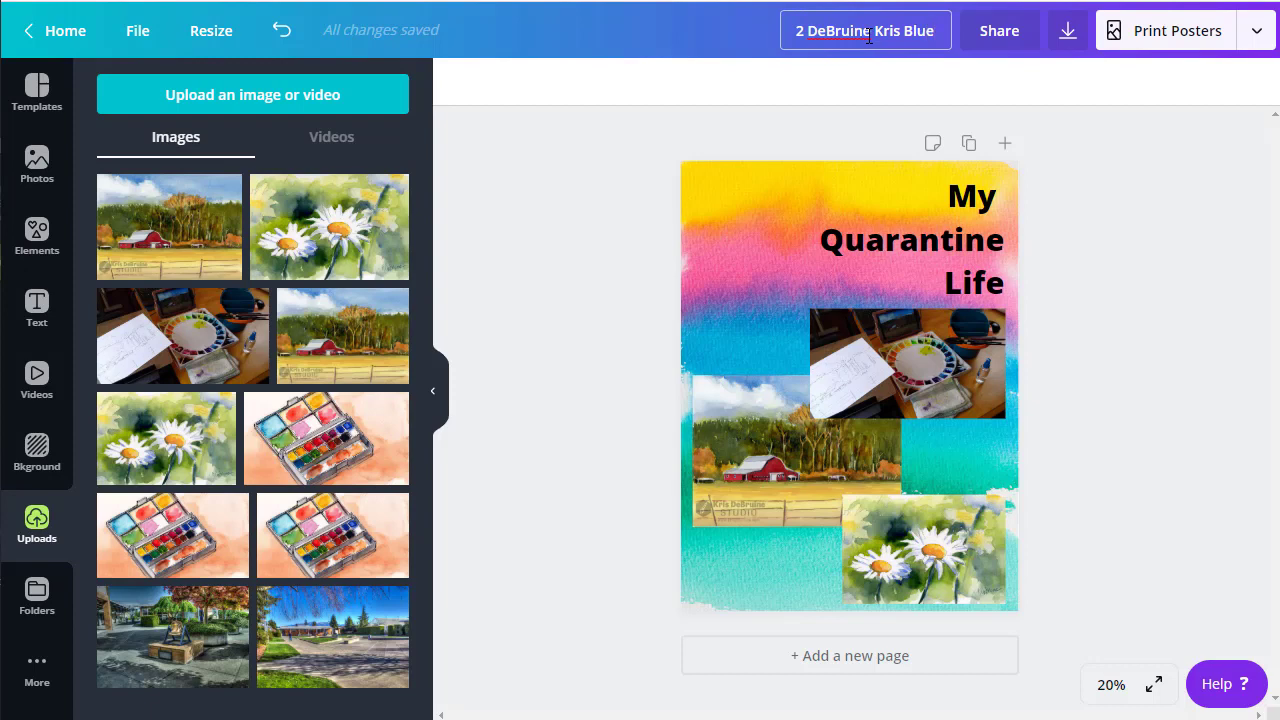
text(1)
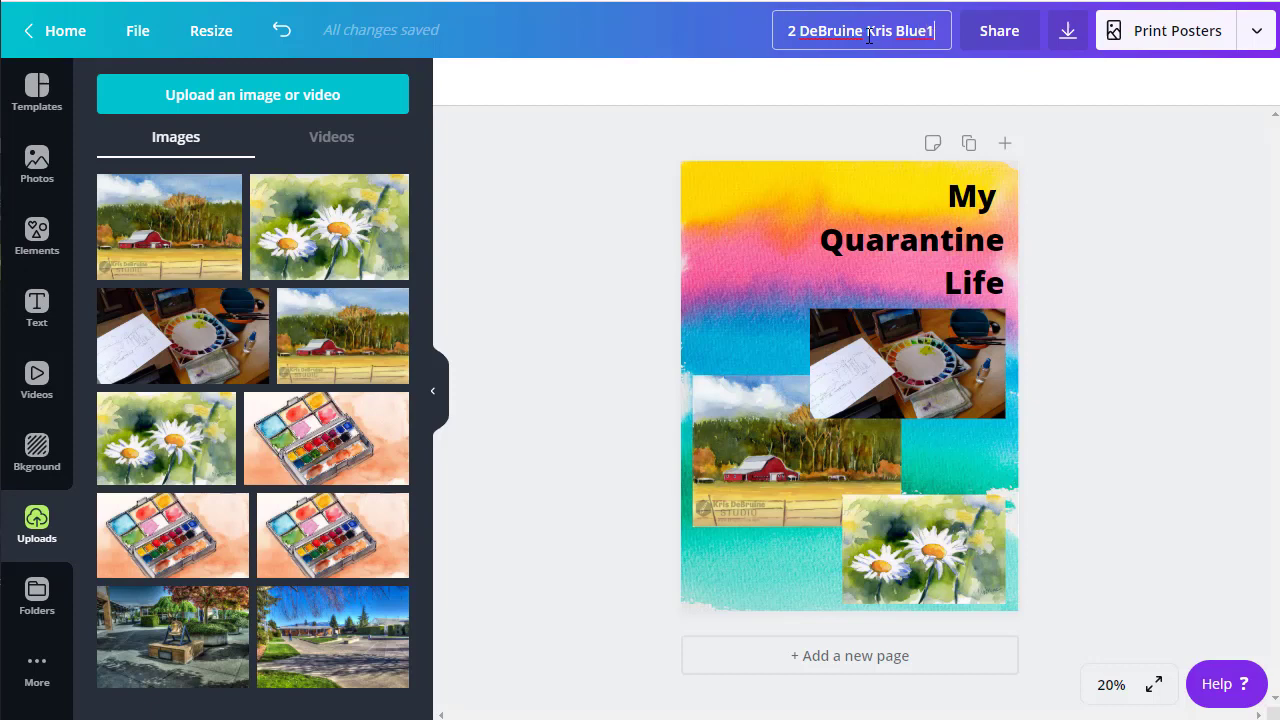
key(Home)
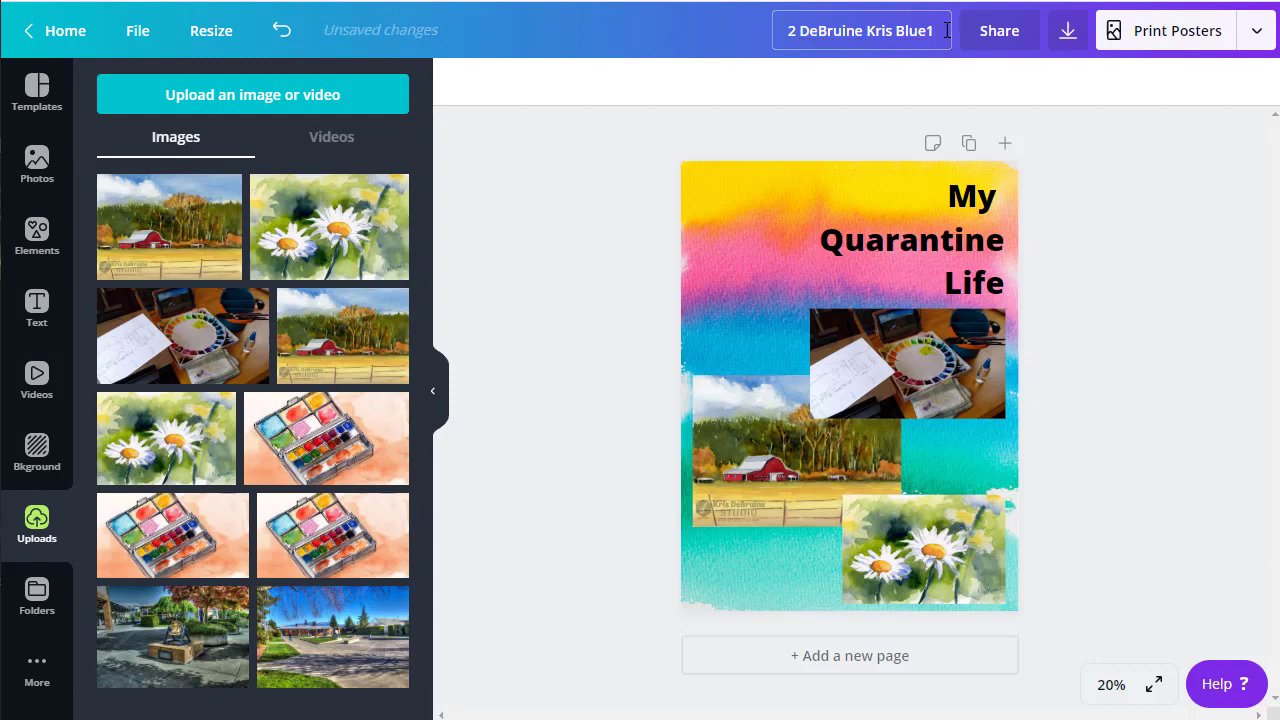
click(850, 69)
Step: Share the poster with the class team with Can view permission
click(905, 362)
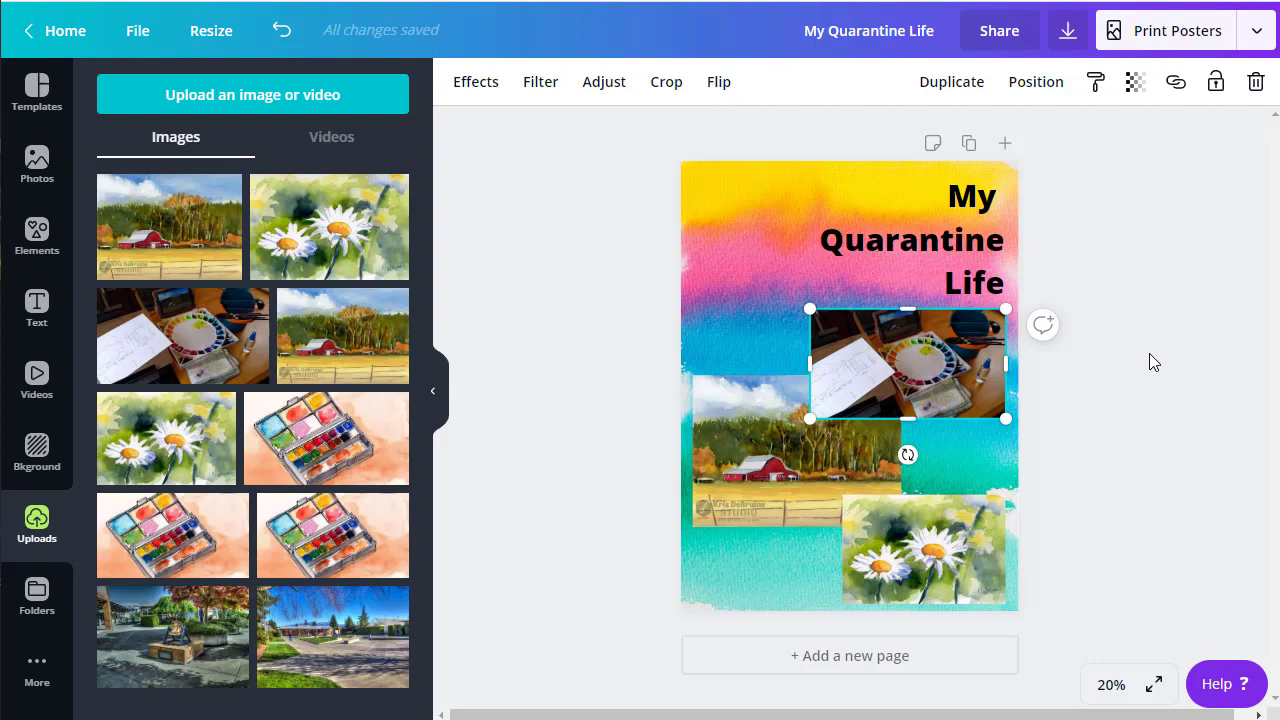
click(1001, 35)
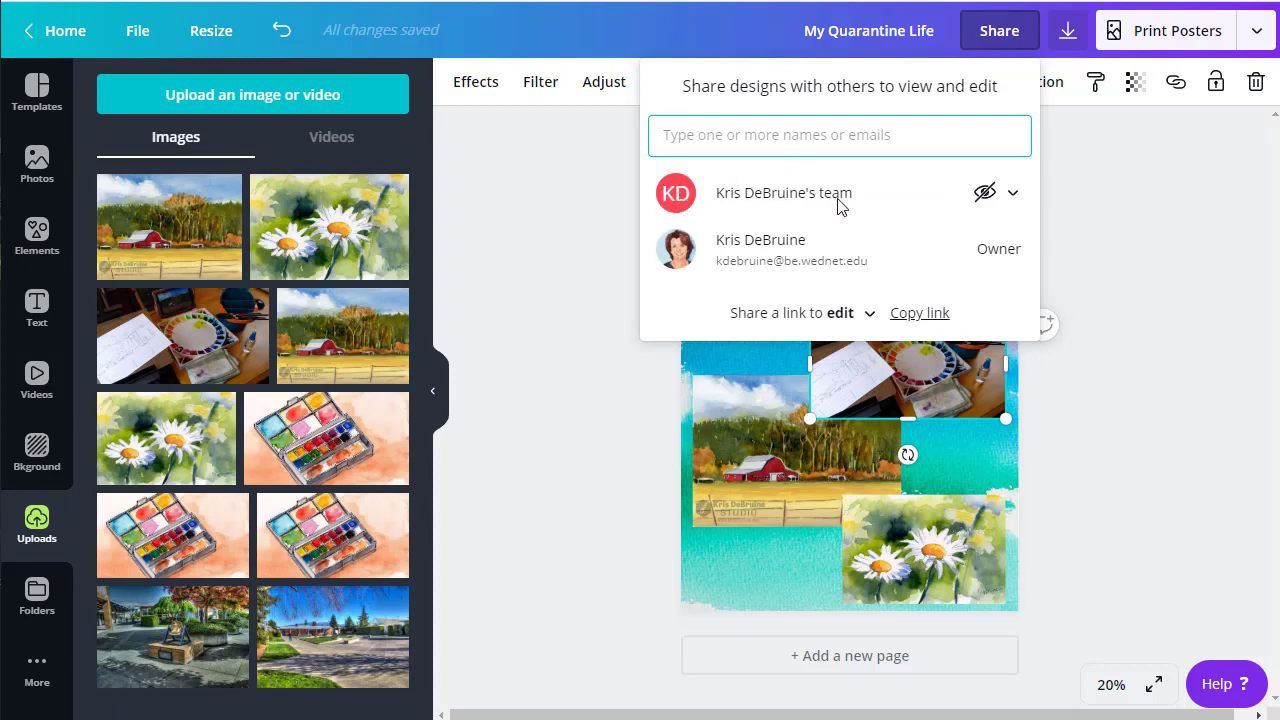
click(986, 196)
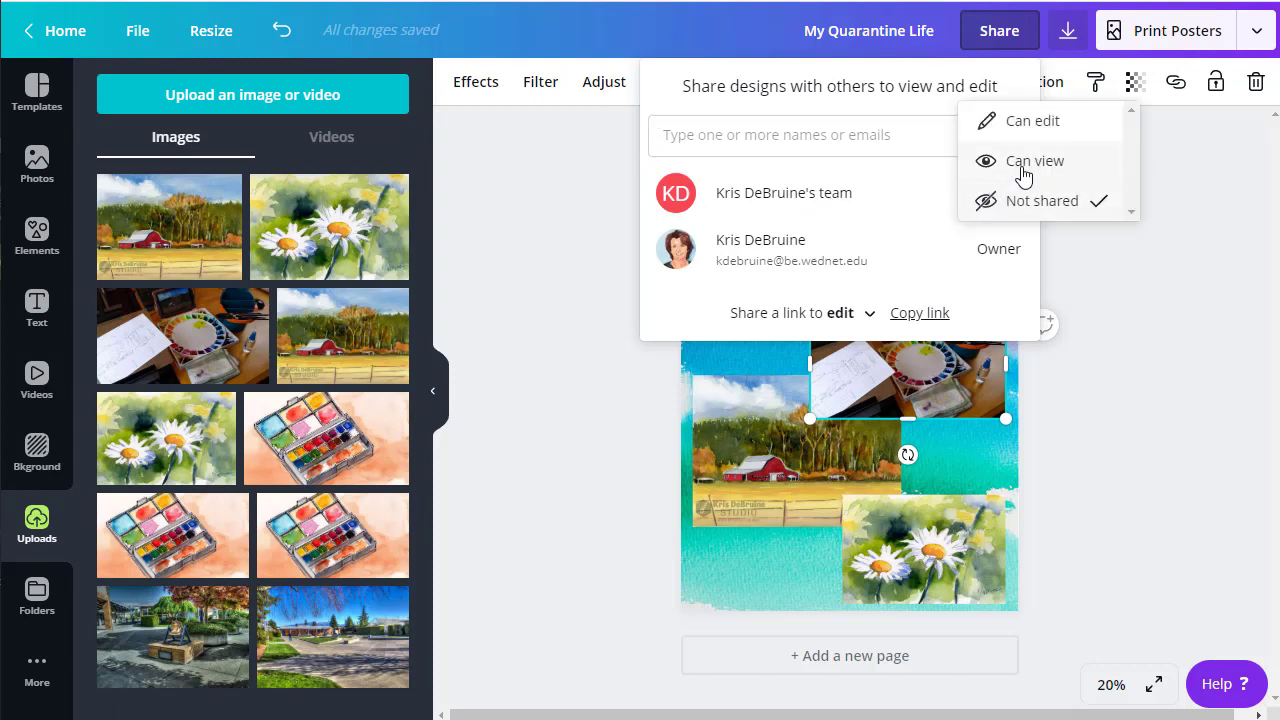
click(1023, 165)
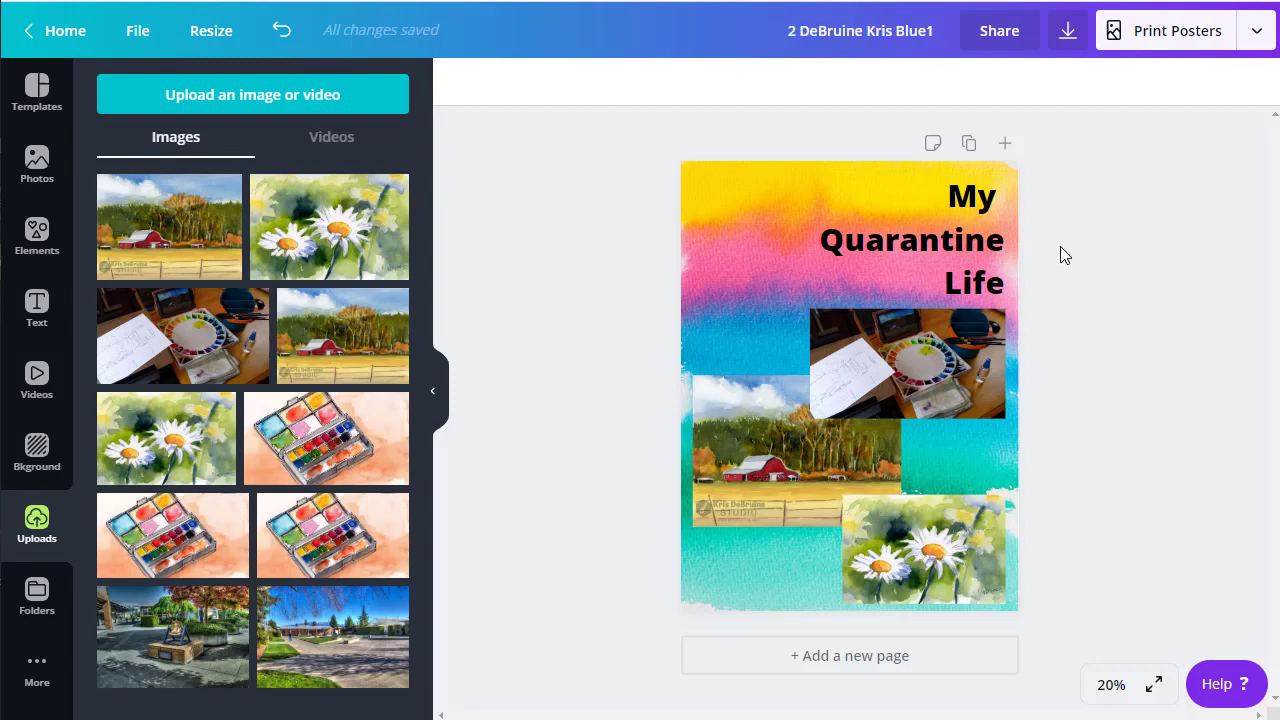
Step: Download the poster as a JPG at size 0.5 (864 x 1152 px)
click(1068, 34)
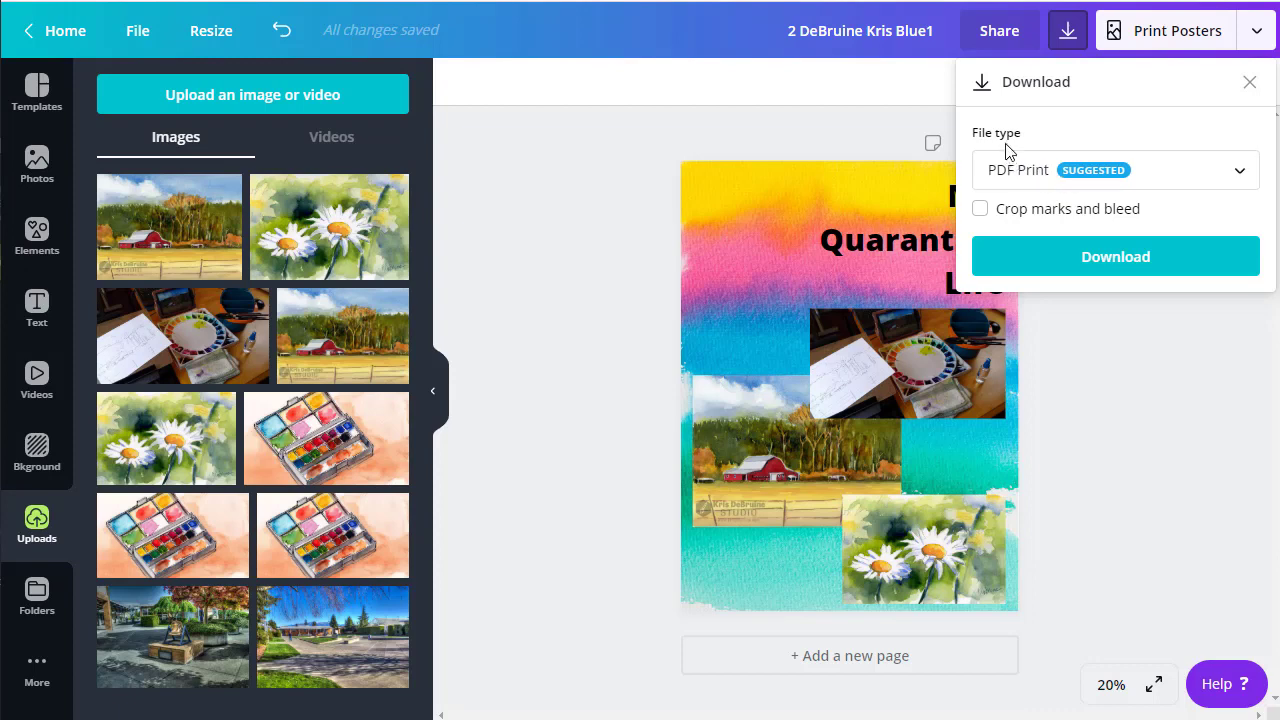
click(1175, 178)
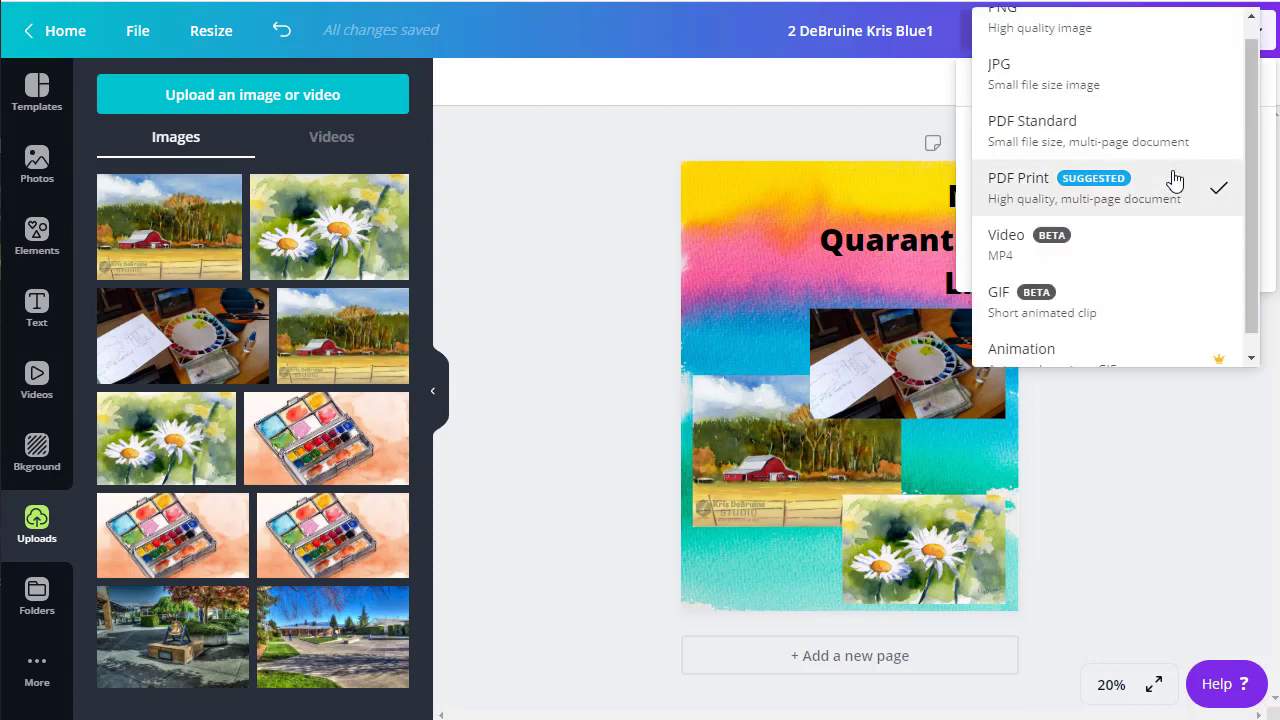
click(1124, 88)
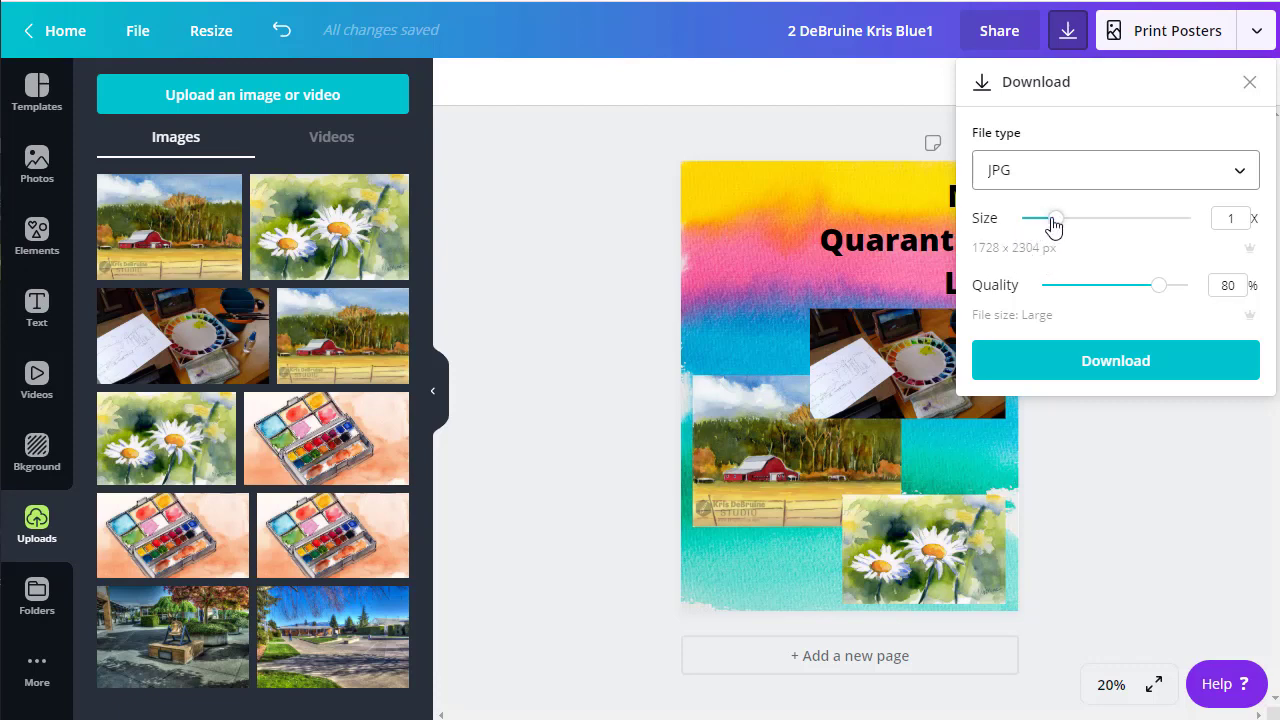
drag(1053, 222, 1024, 224)
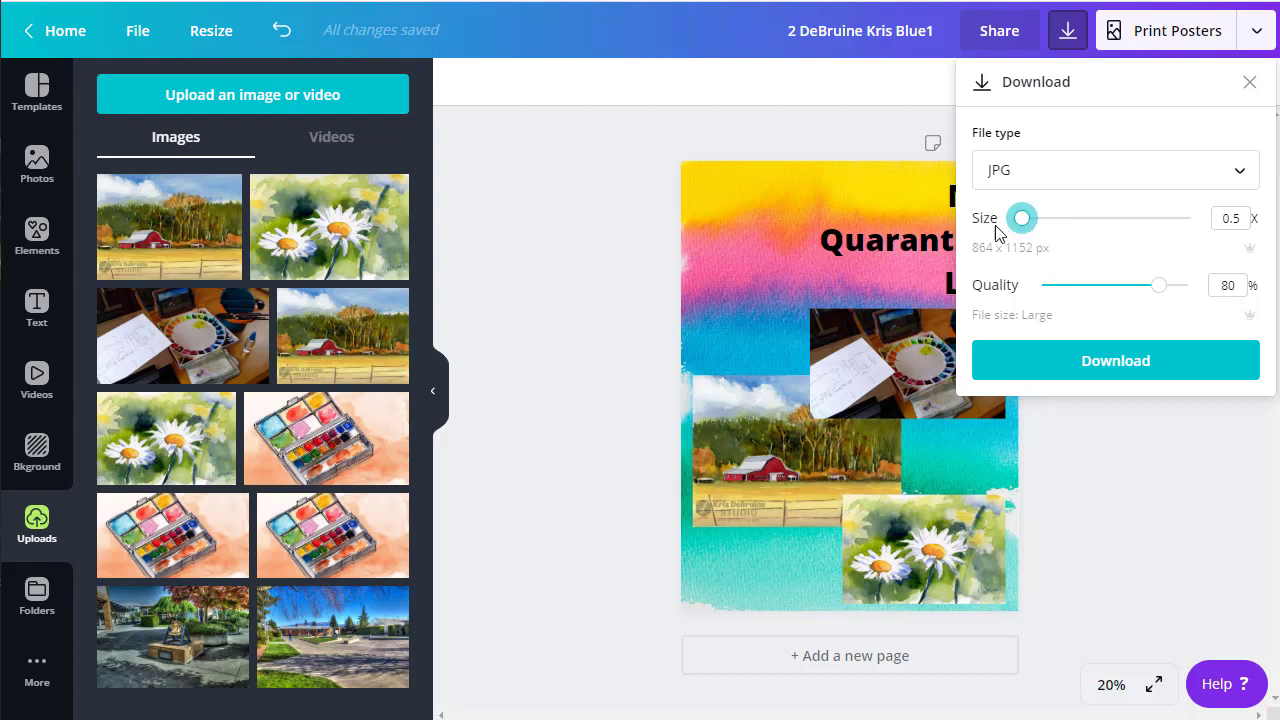
click(1084, 371)
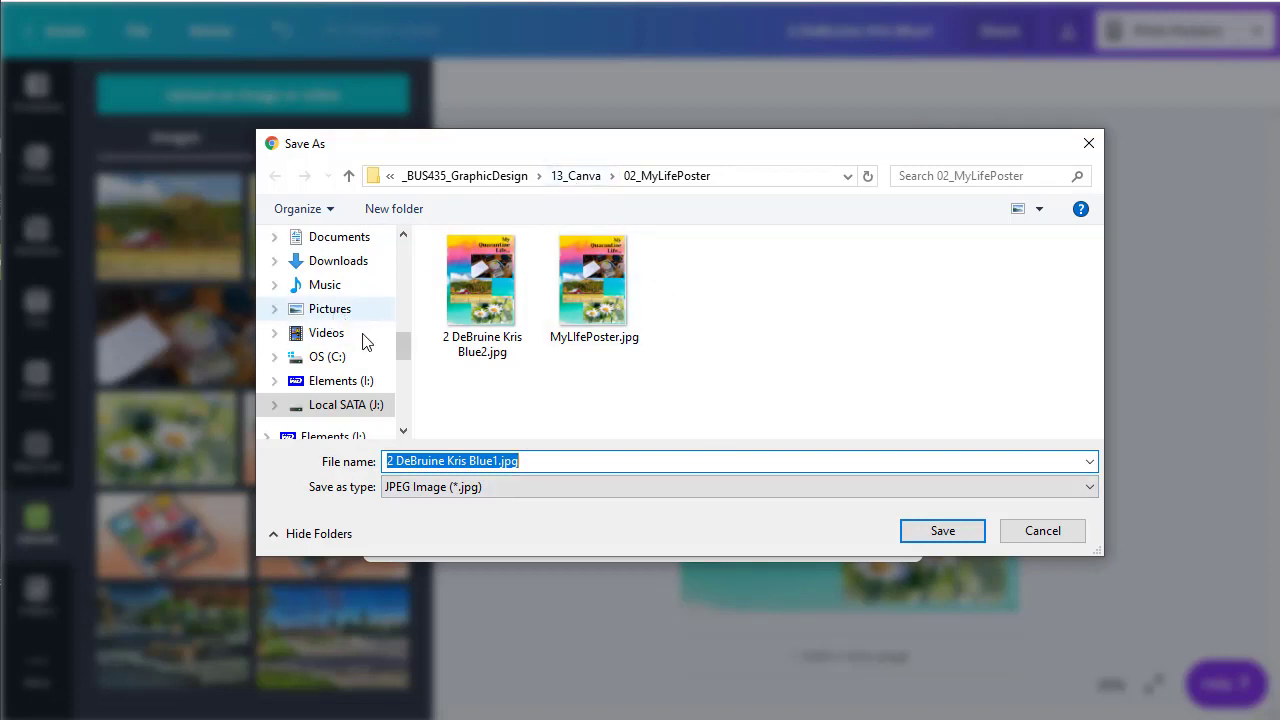
Step: Save the downloaded JPG file to the Desktop folder
drag(403, 346, 404, 326)
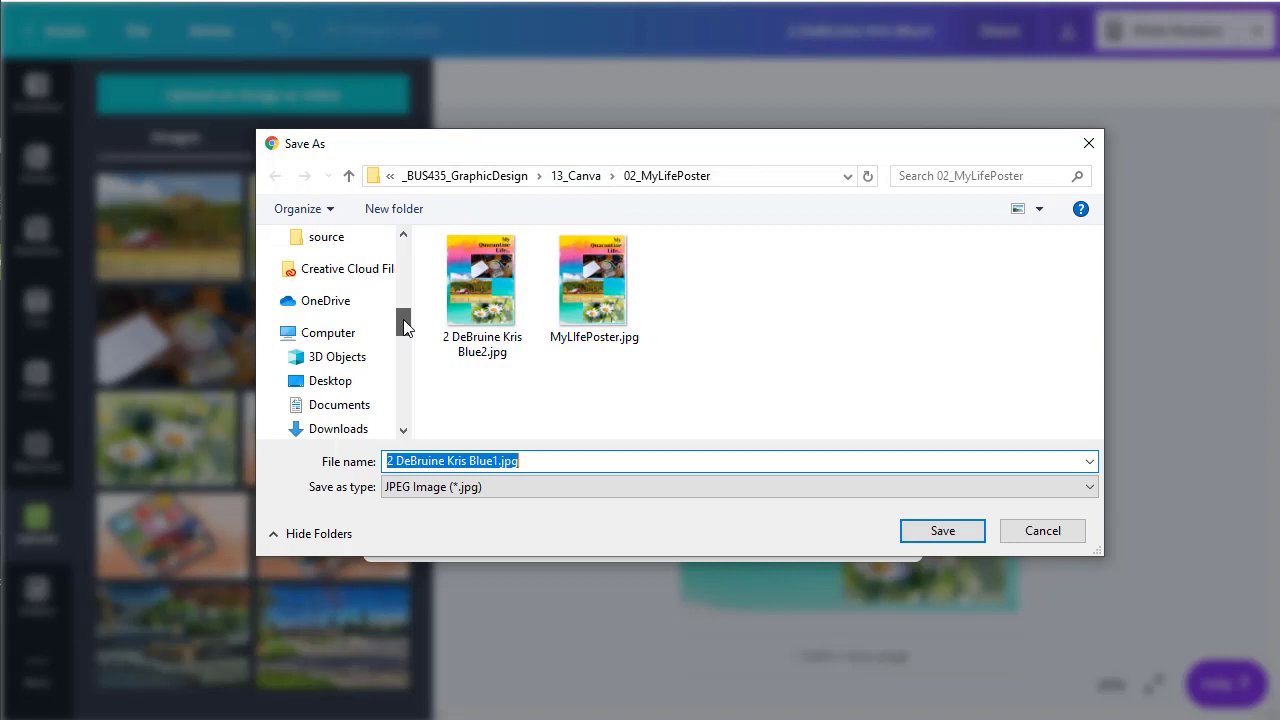
click(352, 382)
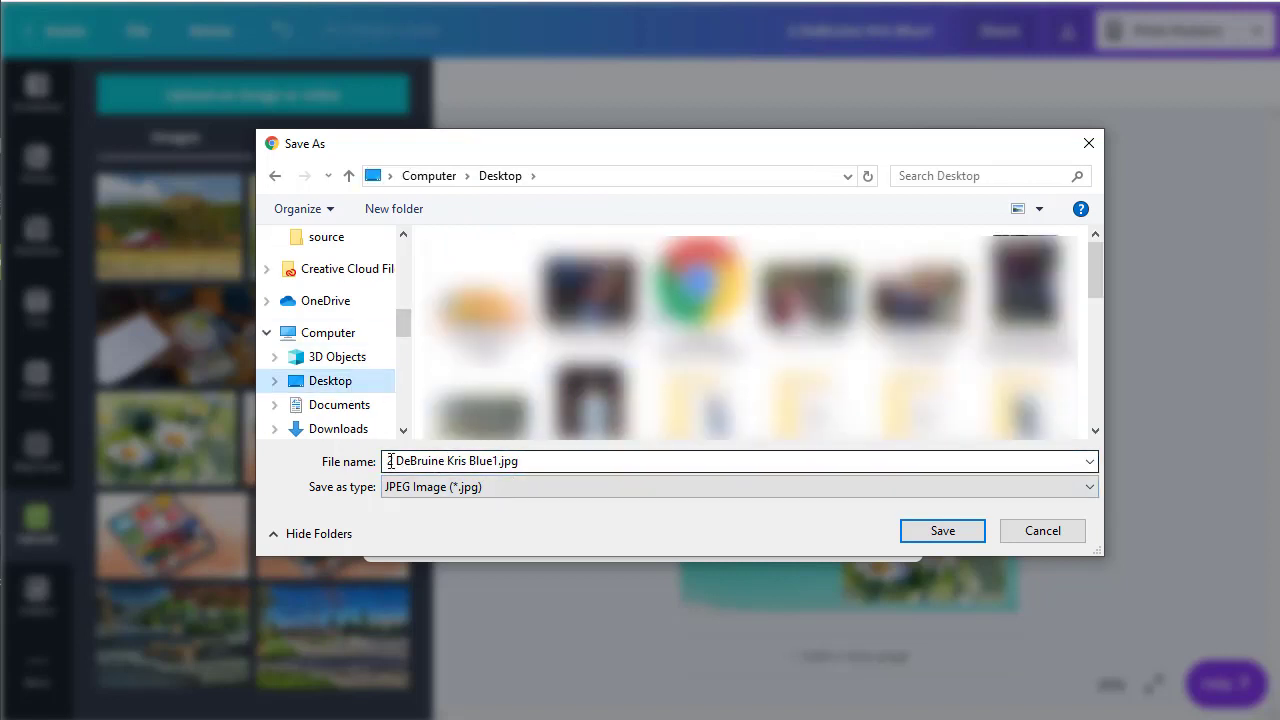
double_click(531, 461)
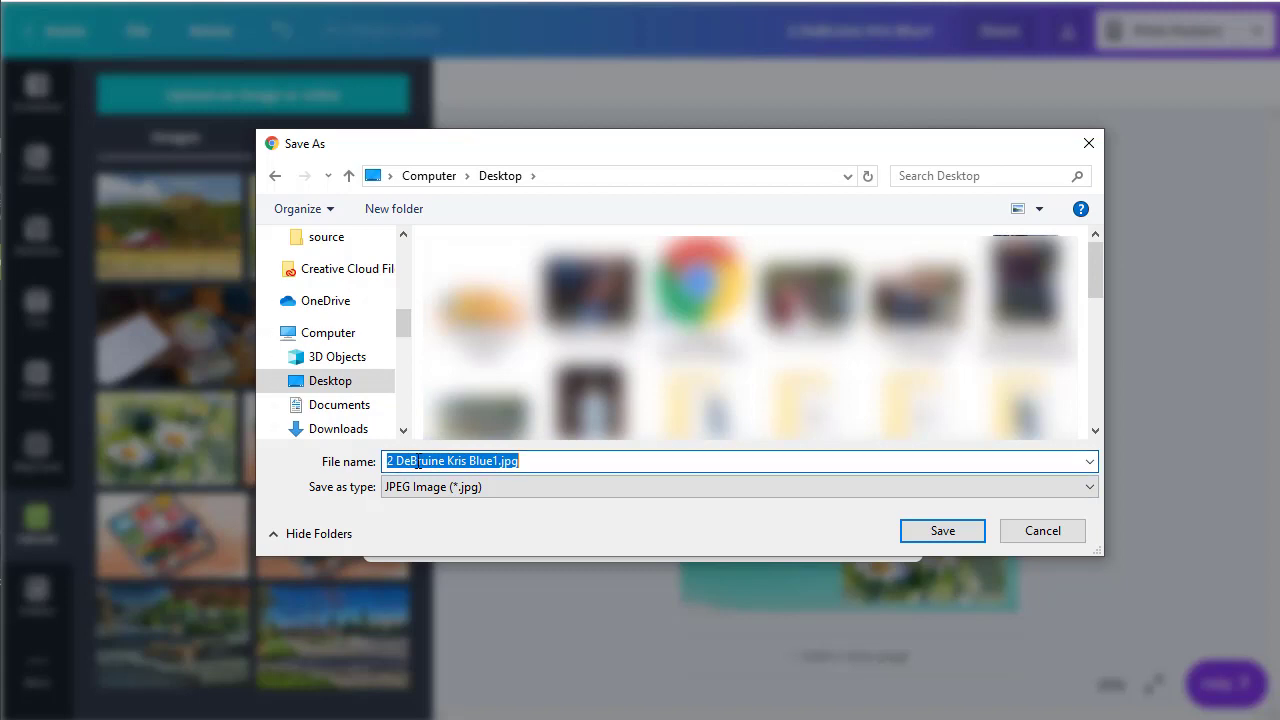
click(942, 529)
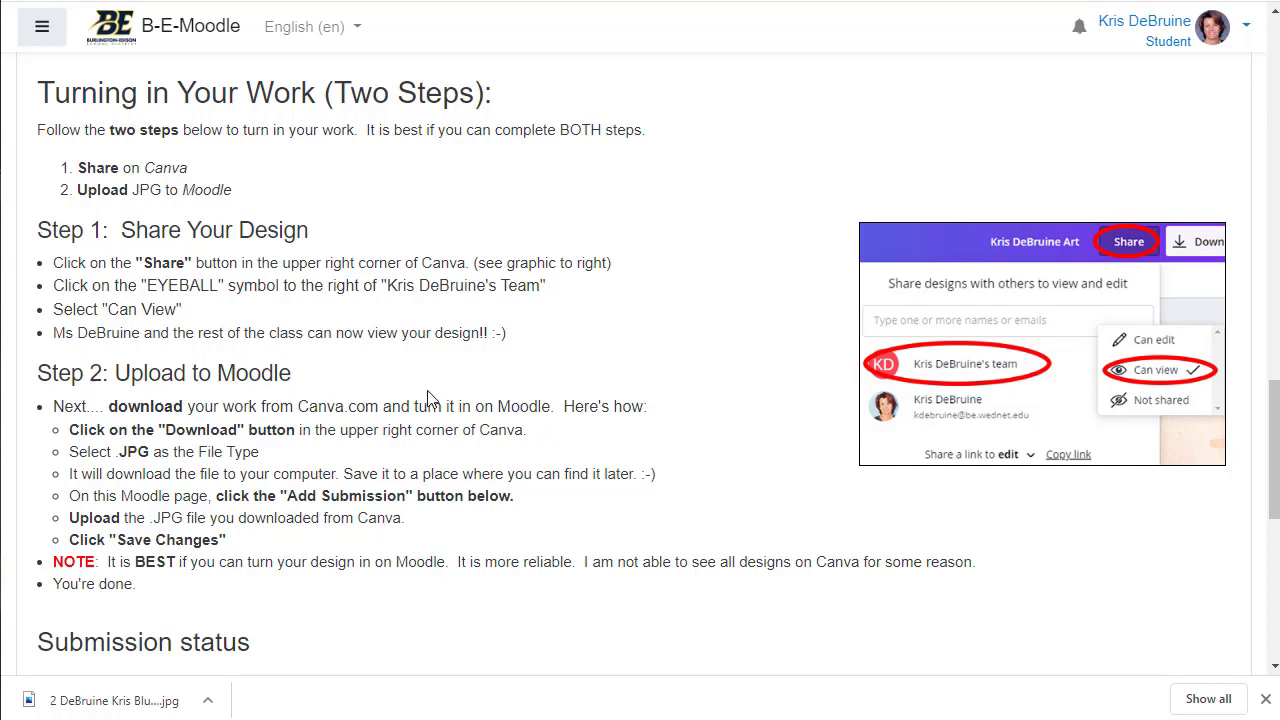
Step: Start a new assignment submission and open the file picker for File submissions
scroll(428, 398, down, 6)
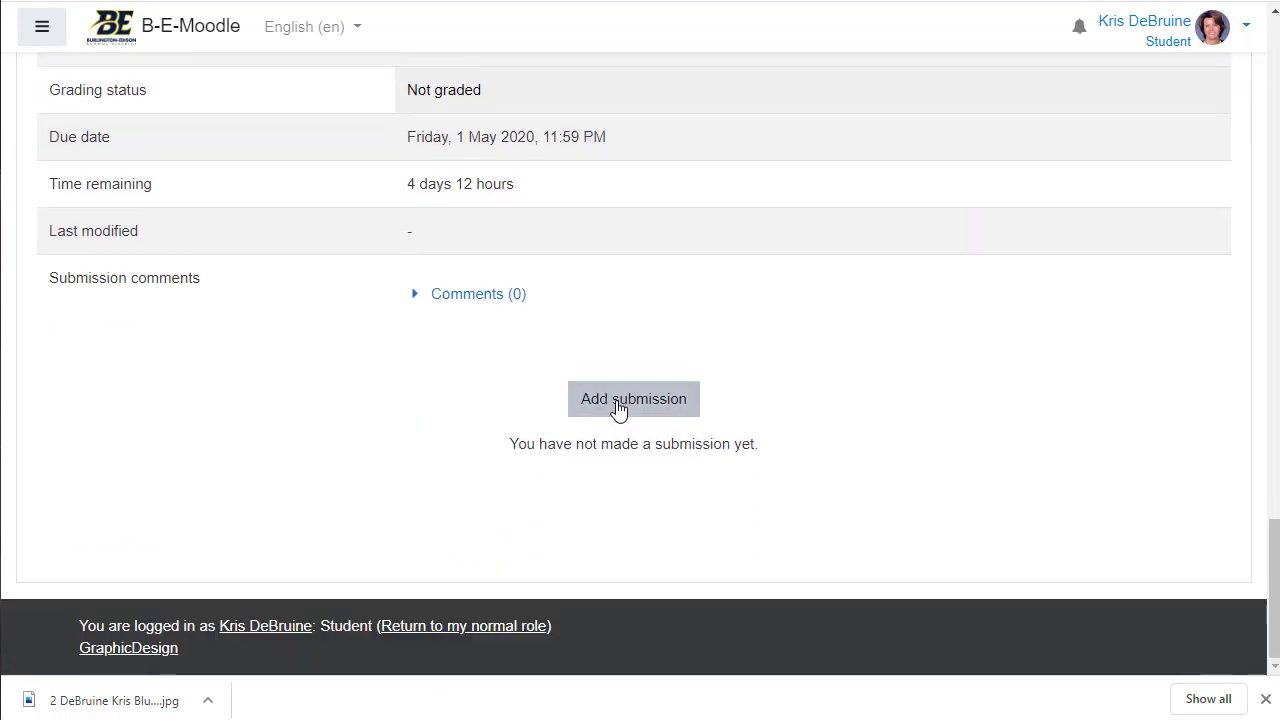
click(617, 404)
scroll(614, 408, down, 3)
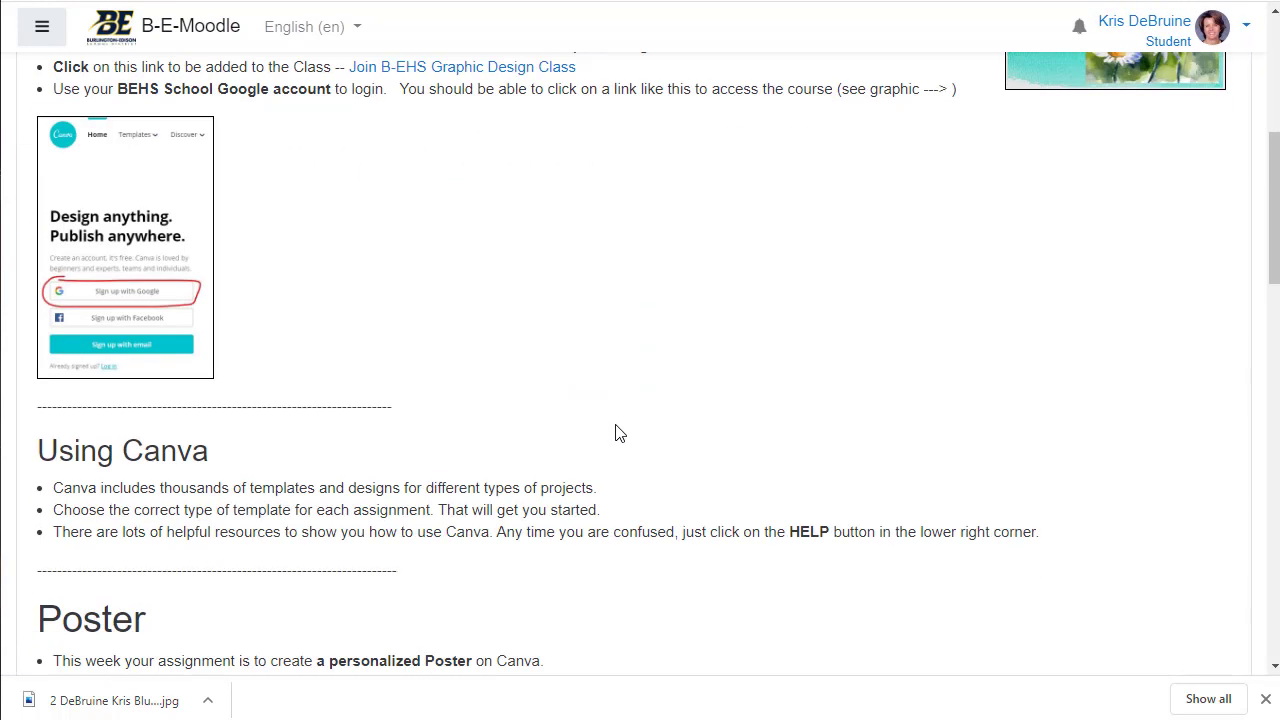
scroll(617, 433, down, 15)
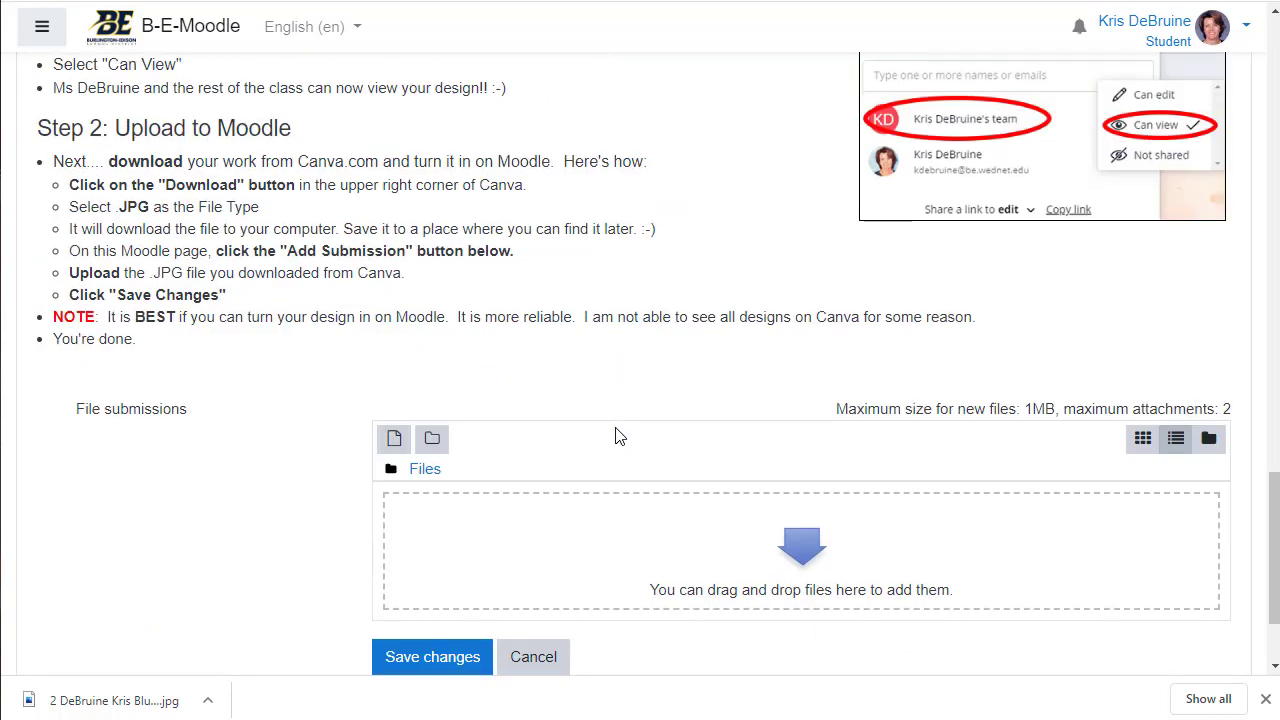
scroll(617, 436, down, 1)
click(806, 445)
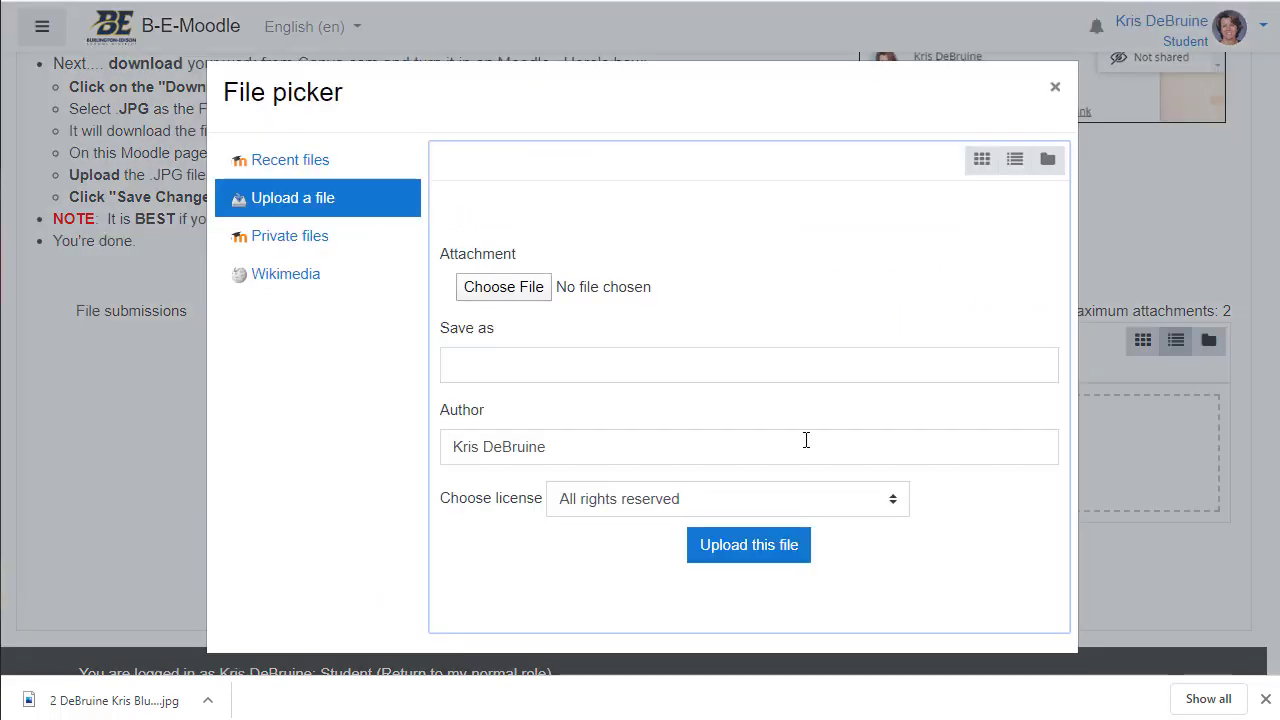
Step: Choose the poster JPG from the Desktop and upload it to the submission
click(504, 287)
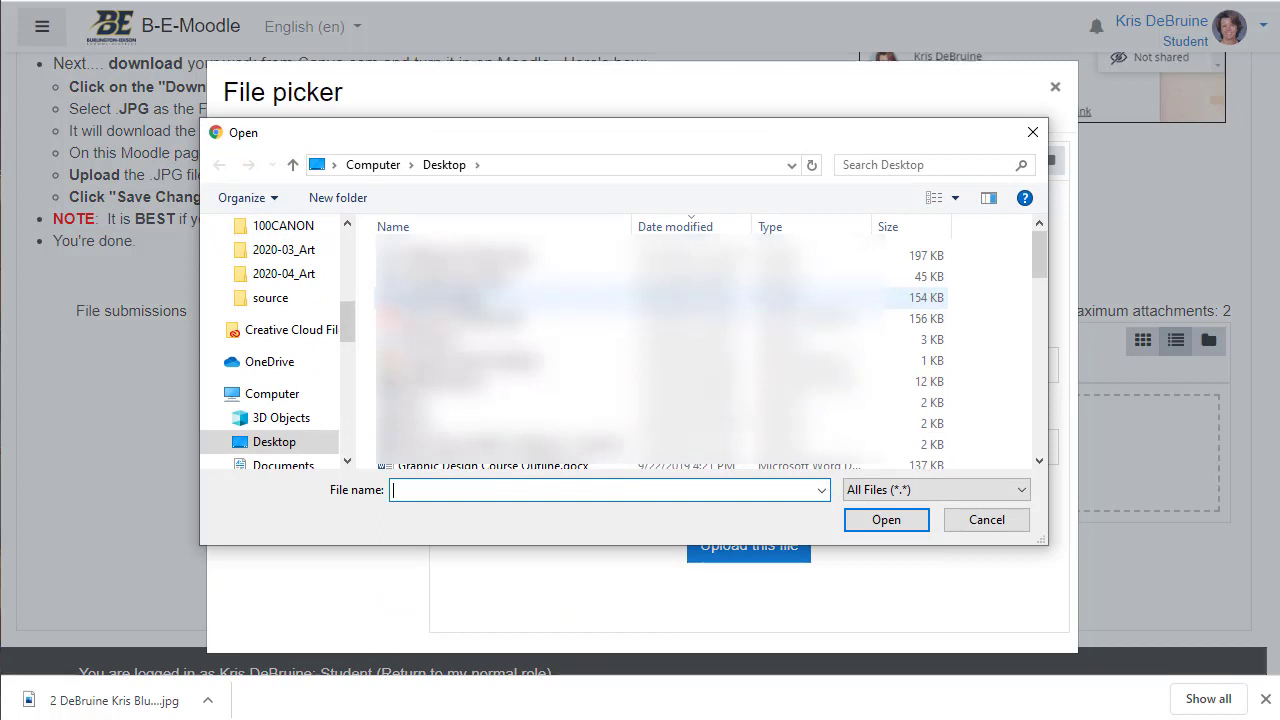
scroll(300, 300, up, 5)
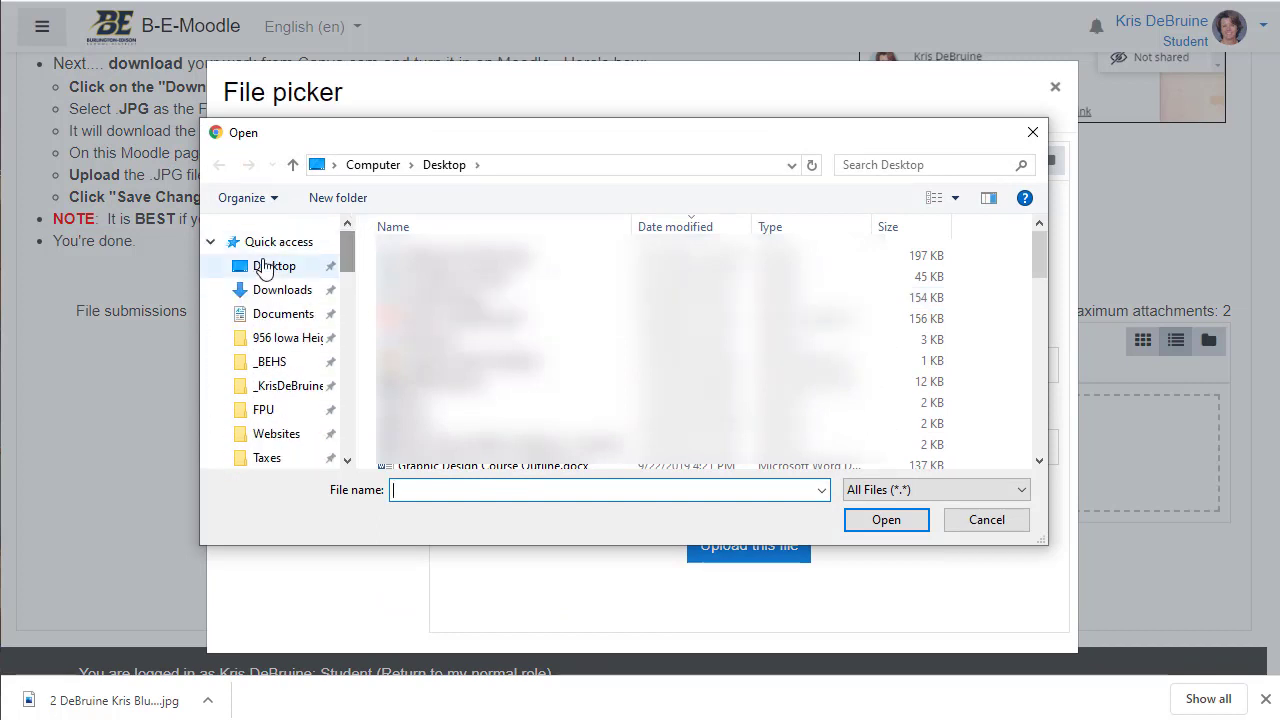
click(265, 265)
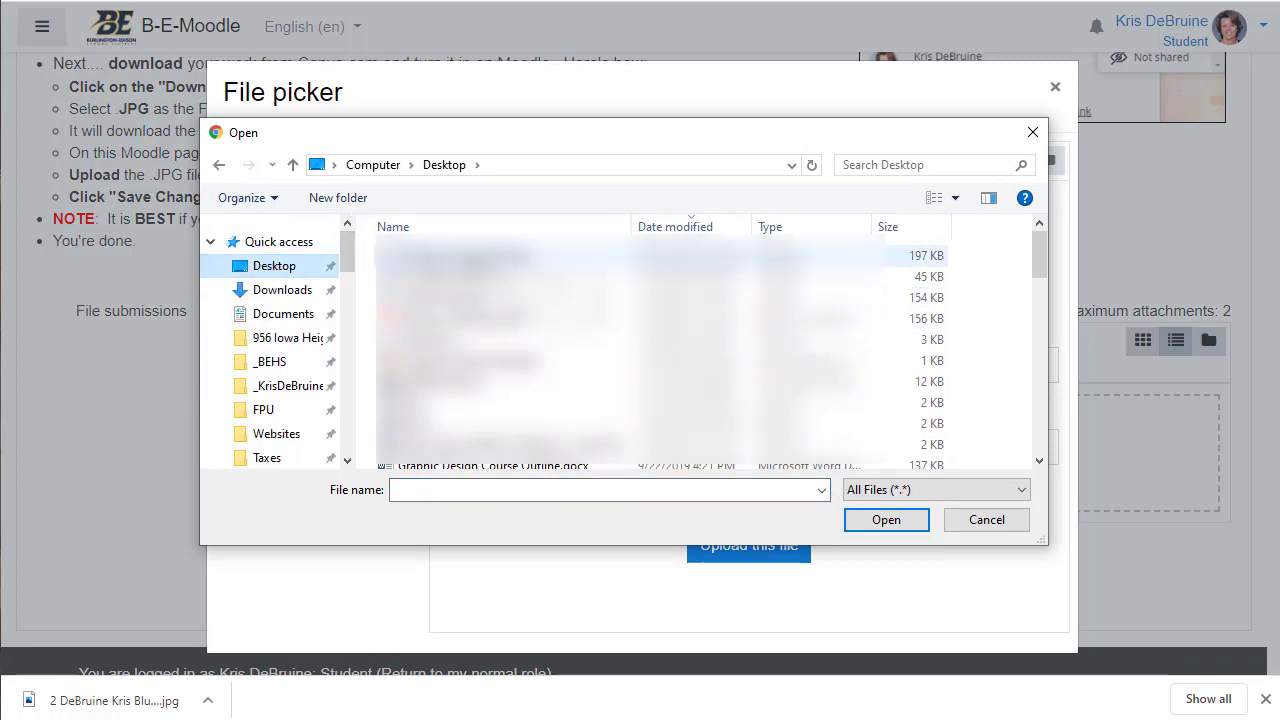
click(450, 256)
click(886, 521)
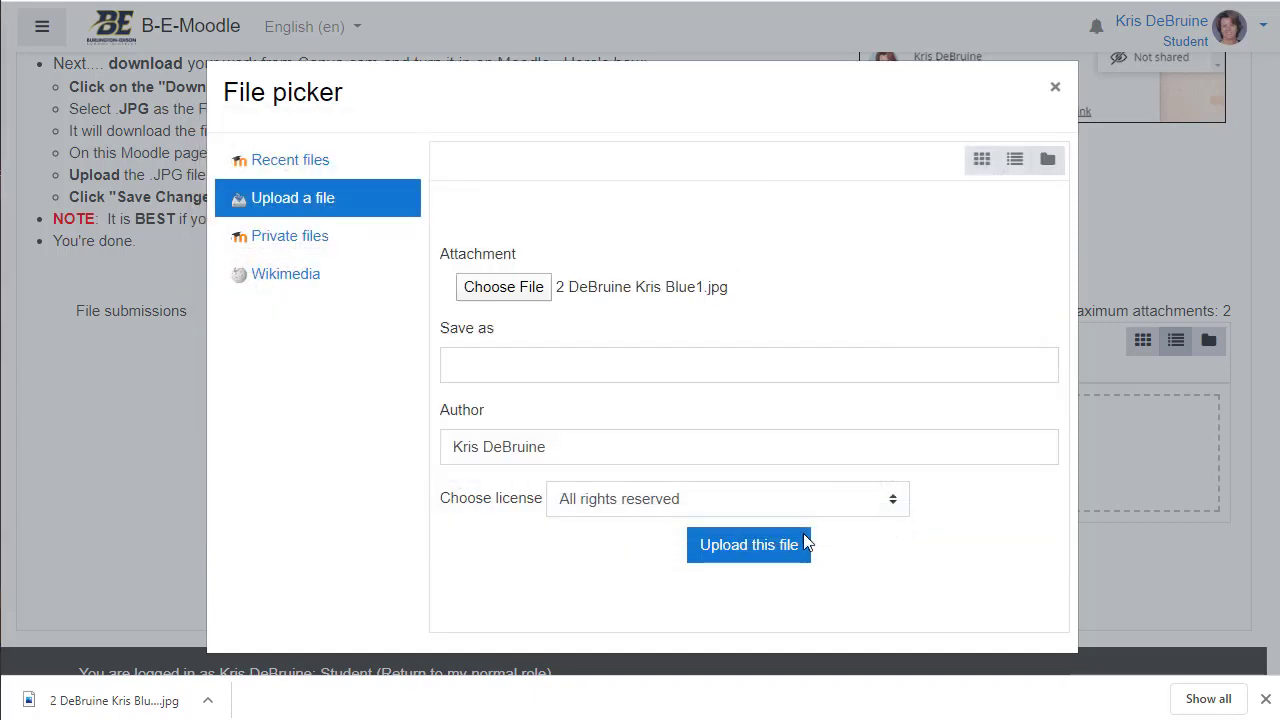
click(471, 362)
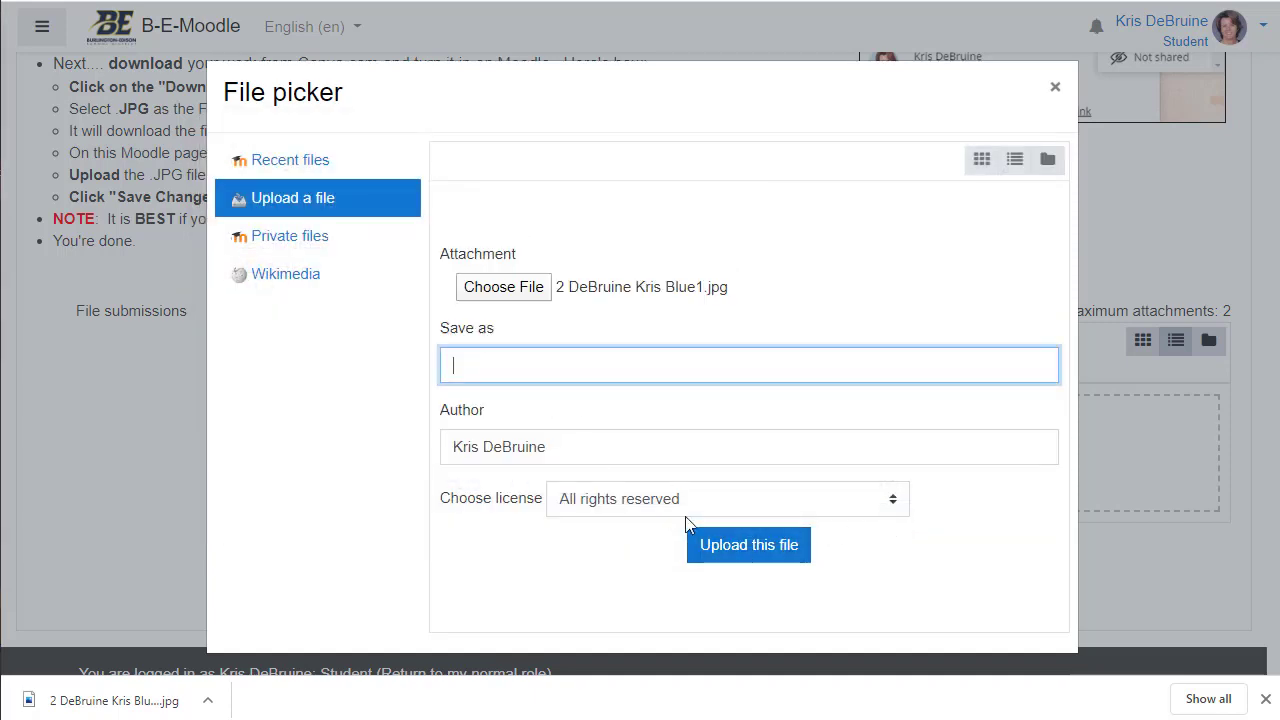
click(755, 547)
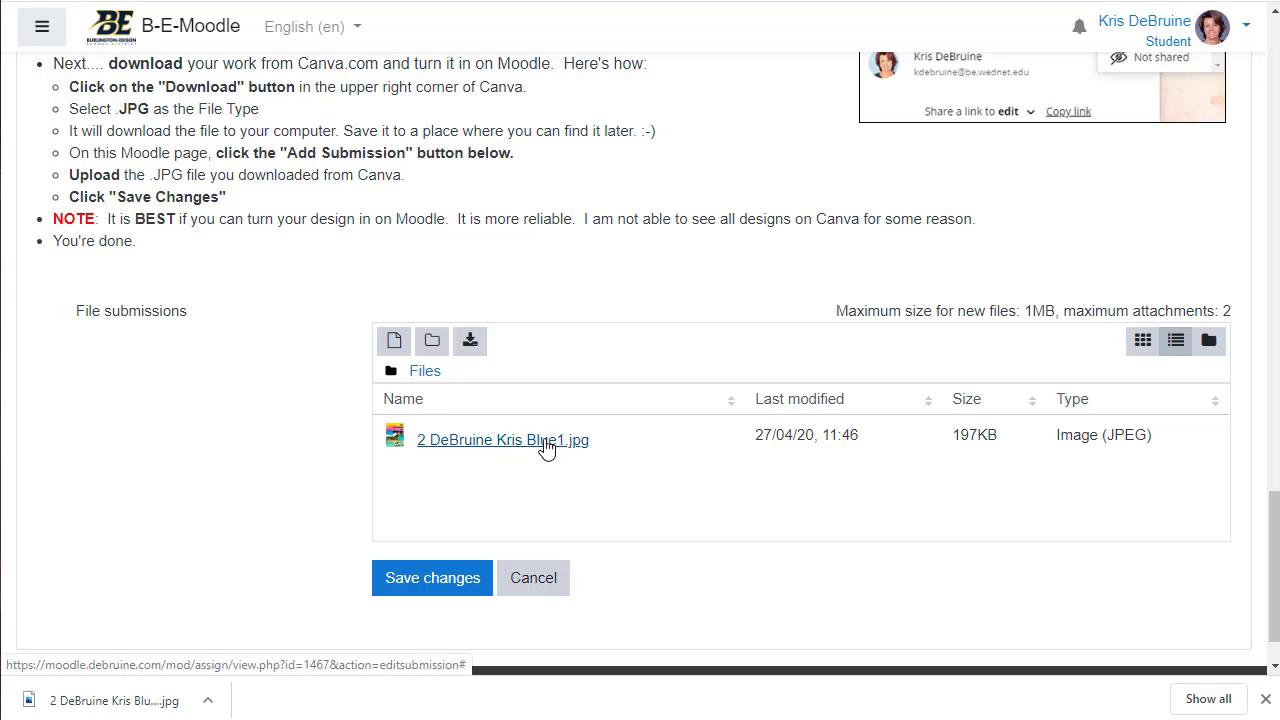
Step: Check the uploaded 864 x 1152 px, 197KB JPG's details, then save the submission
click(975, 440)
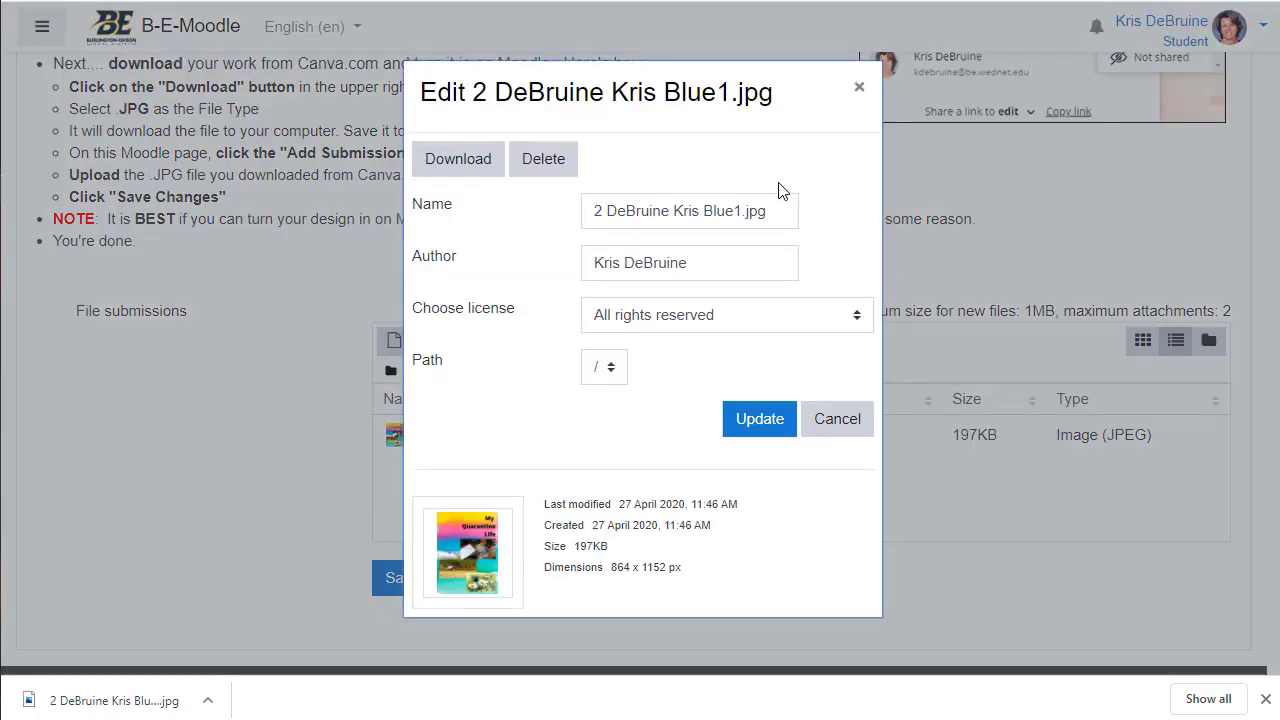
click(859, 88)
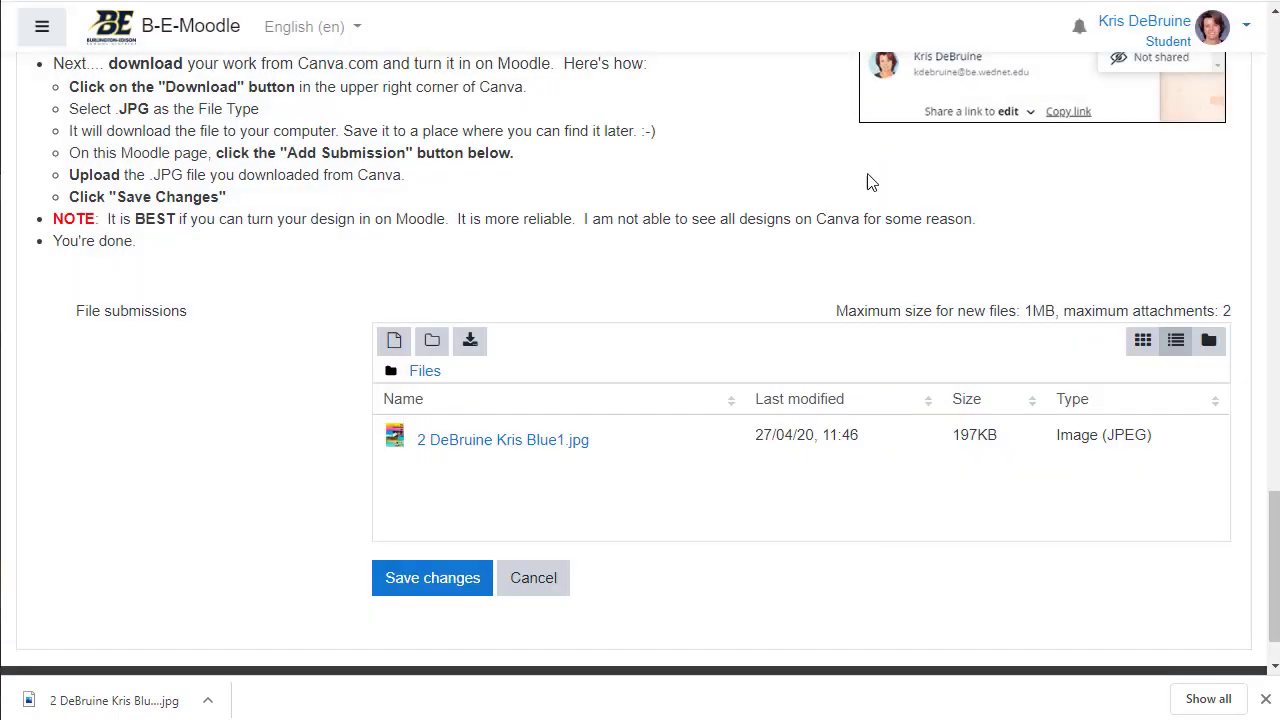
click(446, 583)
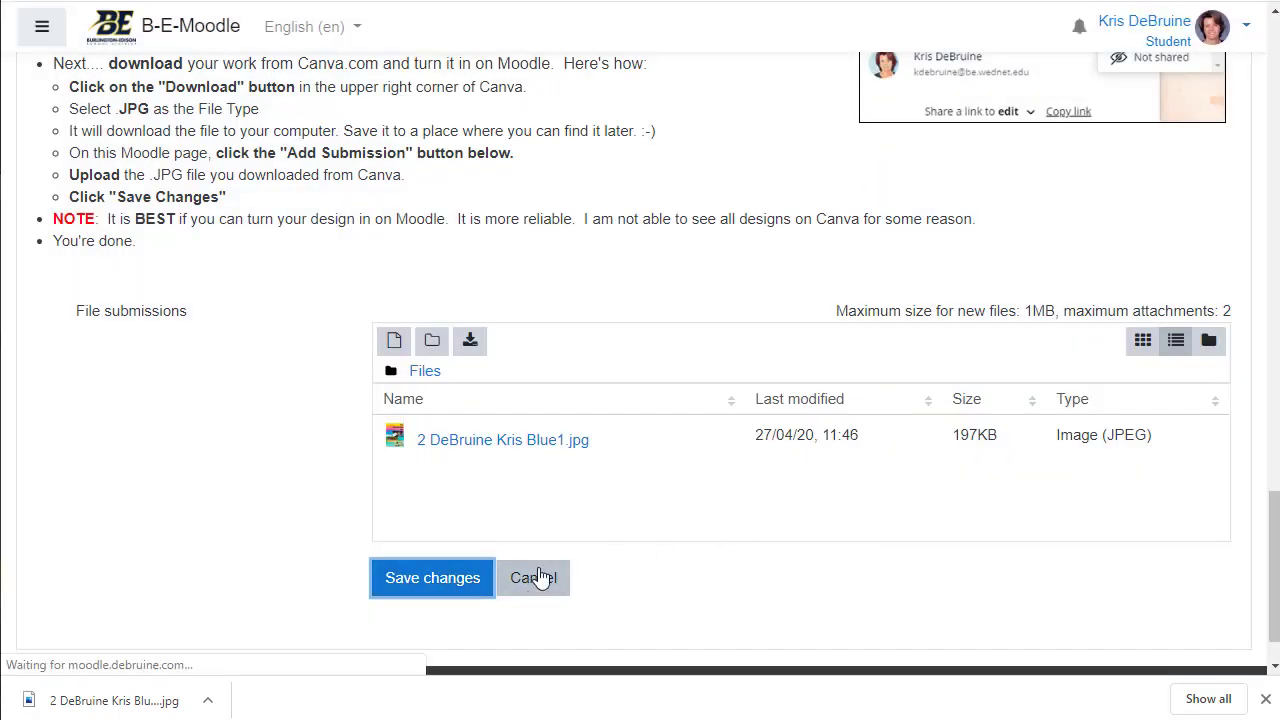